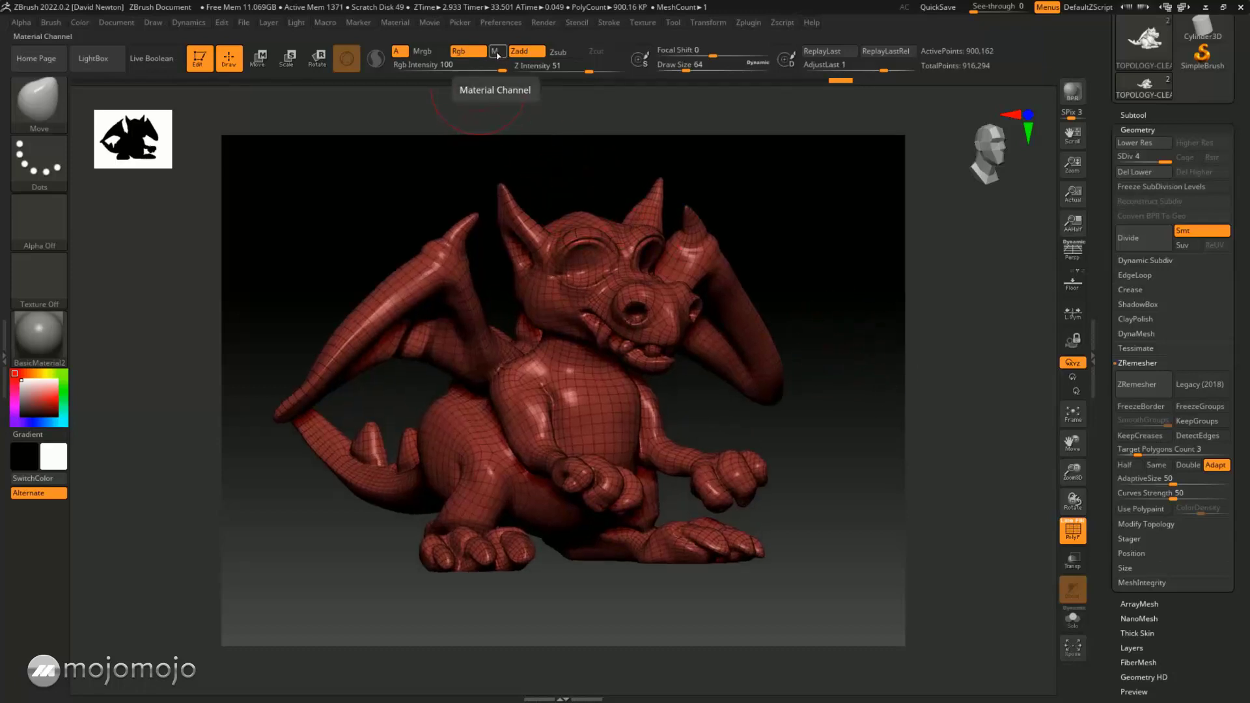
# Hide the PolyF wireframe and check the eyes and TOPOLOGY-CLEAN subtools while orbiting the dragon
pyautogui.click(1072, 531)
pyautogui.moveTo(976, 473); pyautogui.dragTo(901, 410)
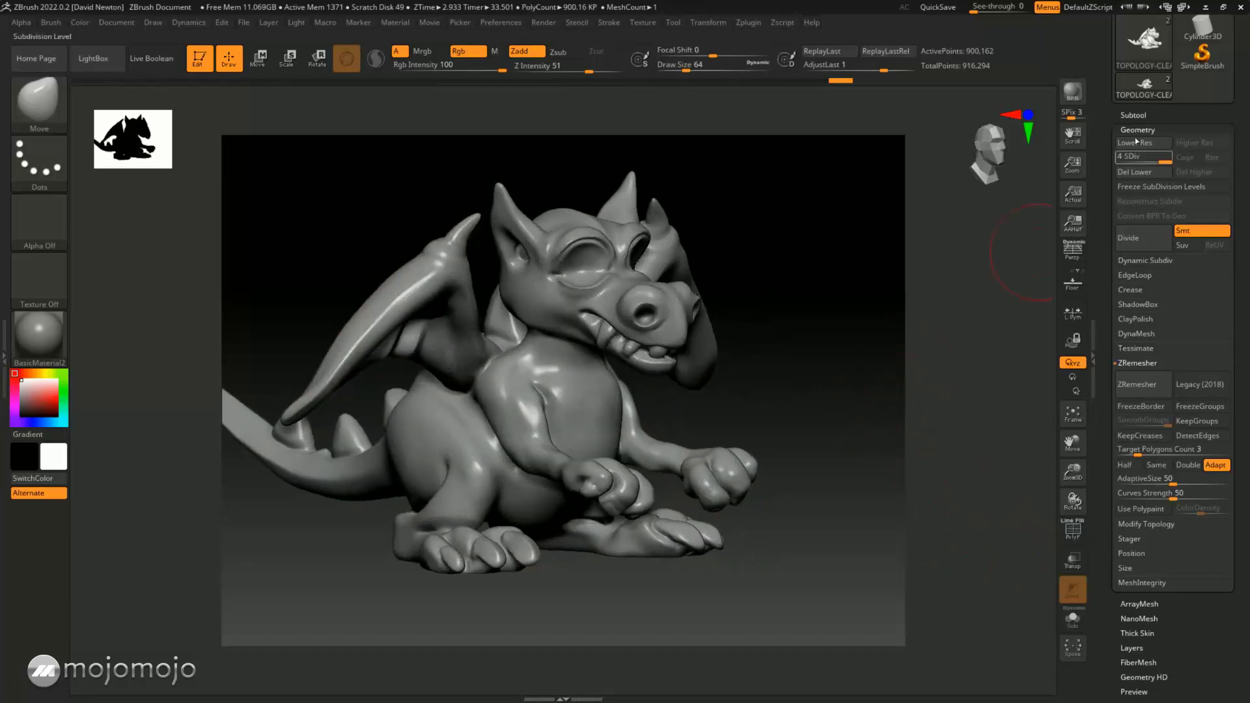
pyautogui.click(1133, 115)
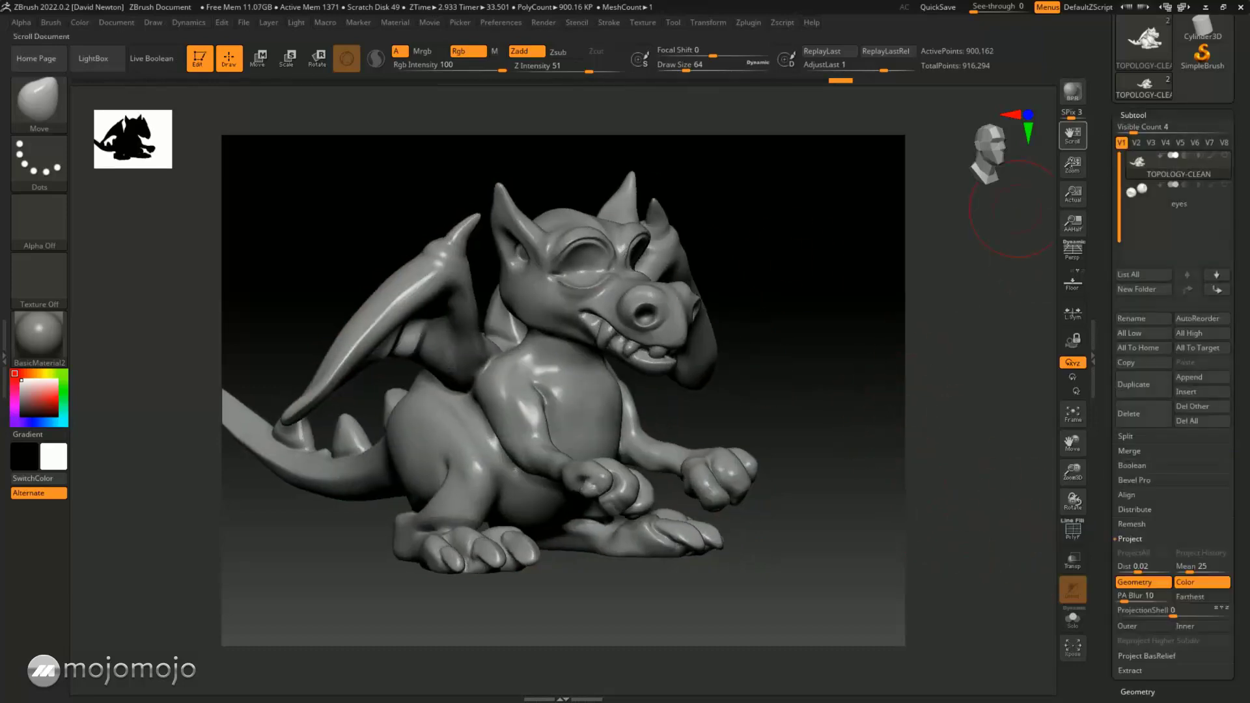
pyautogui.click(1140, 196)
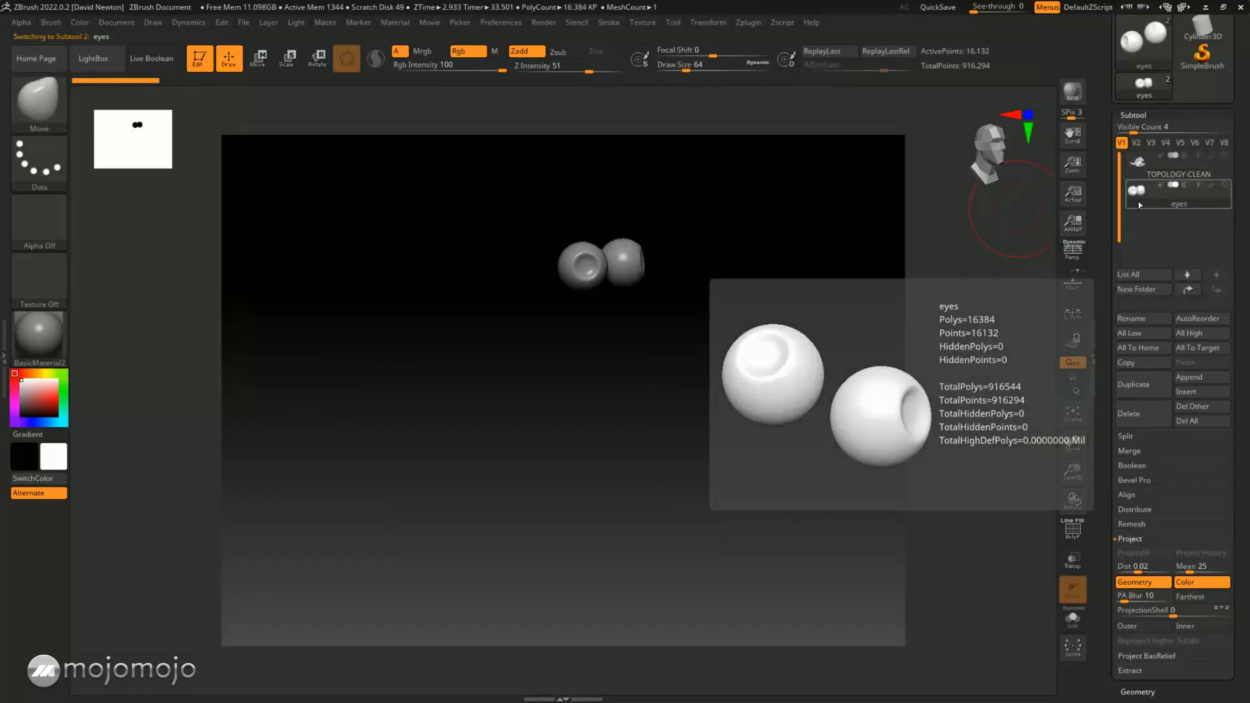
pyautogui.click(1139, 162)
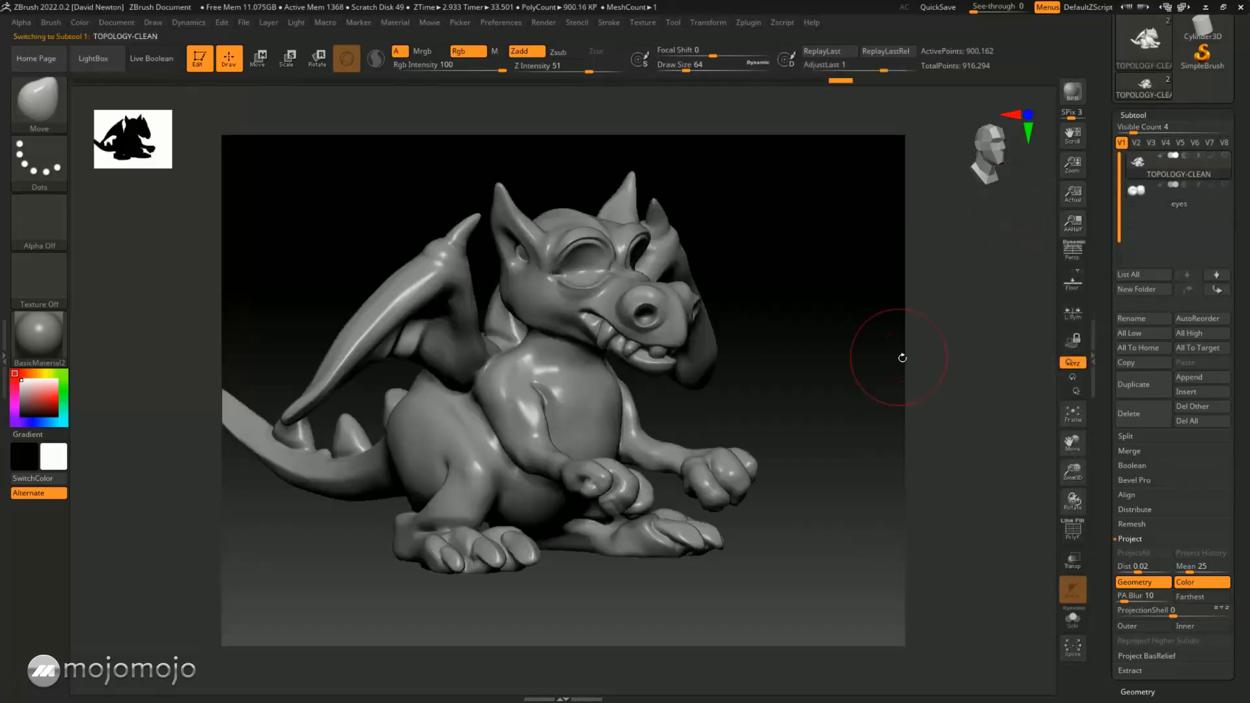
pyautogui.moveTo(885, 359); pyautogui.dragTo(308, 397)
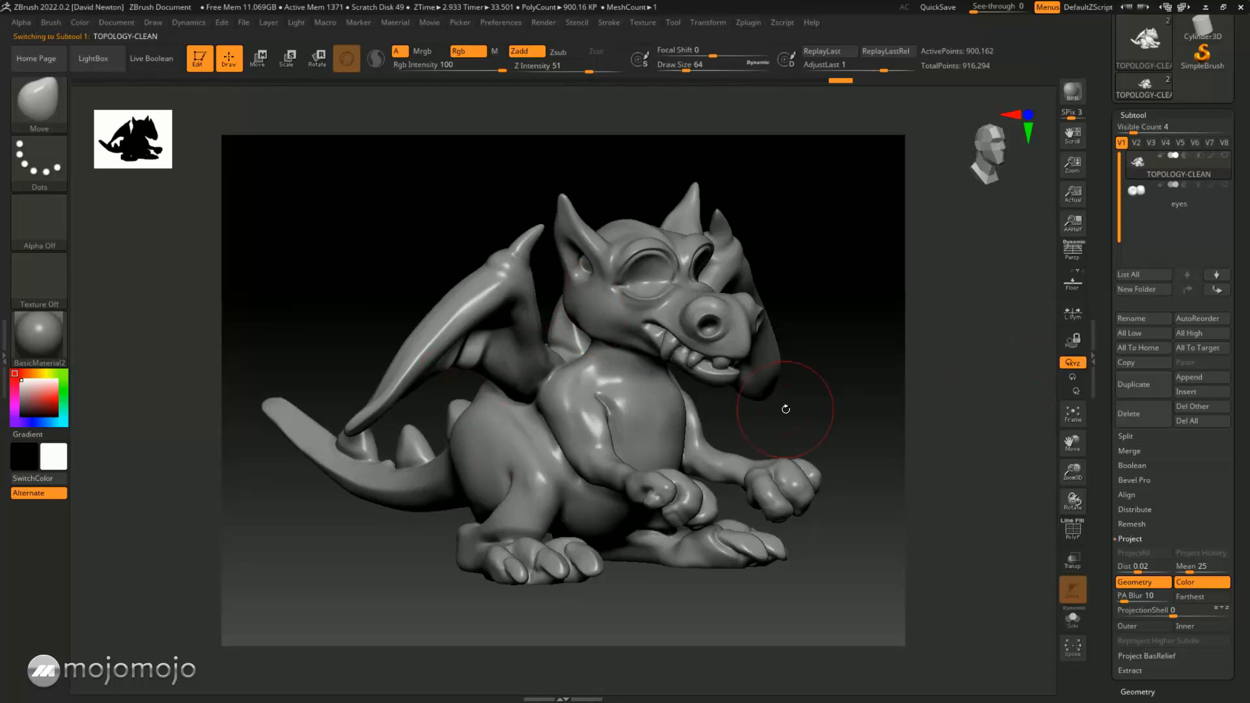
# Compare MatCap Red Wax and Gold on the dragon, keep Red Wax, then select the eyes subtool
pyautogui.click(39, 336)
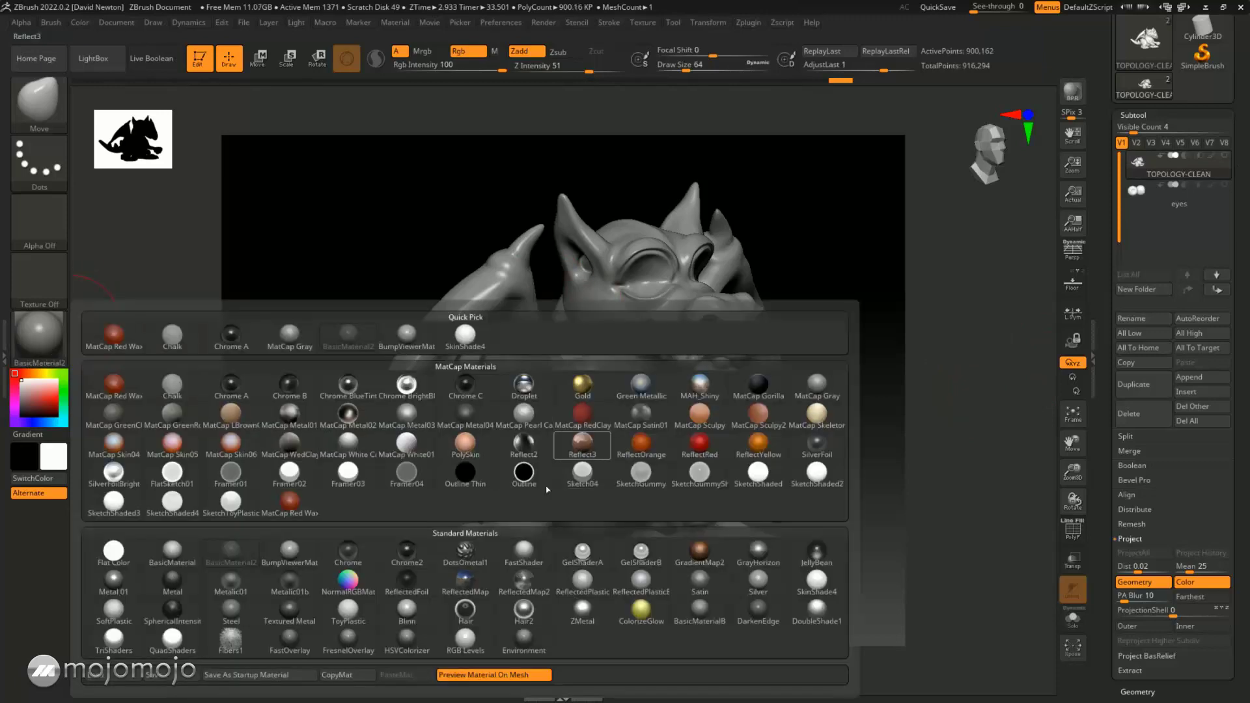
pyautogui.click(291, 505)
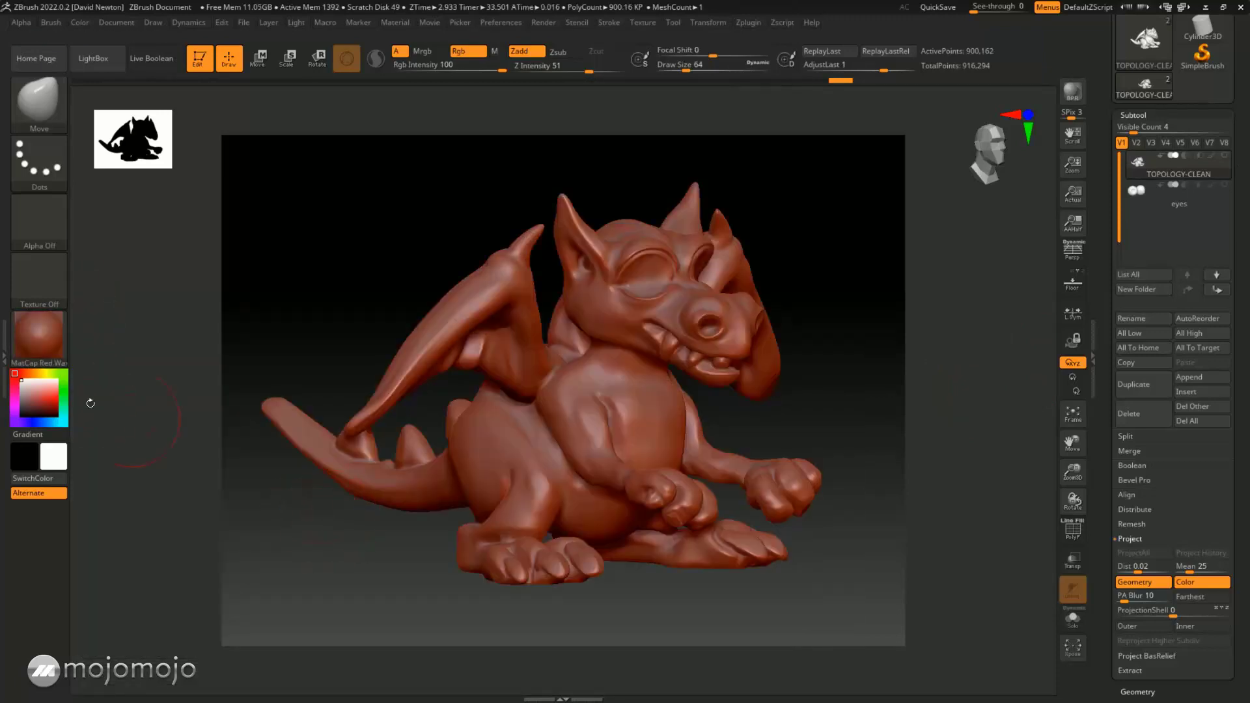
pyautogui.click(39, 335)
pyautogui.click(589, 395)
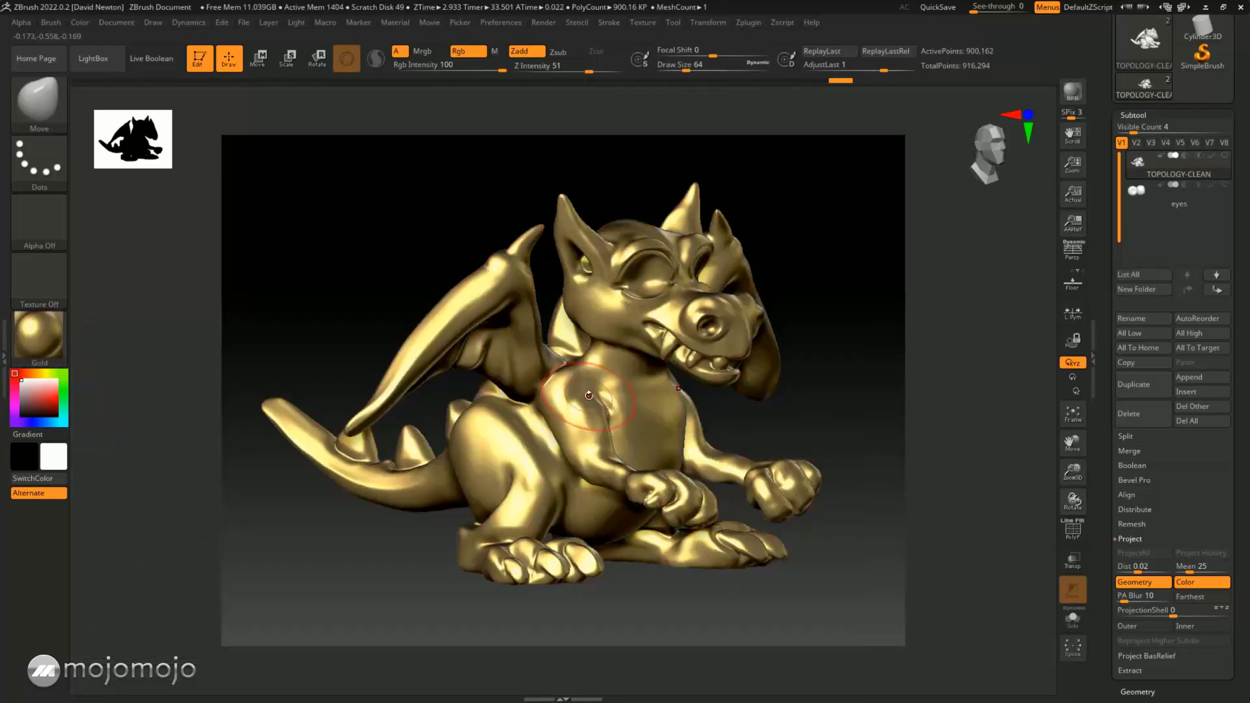
pyautogui.click(38, 326)
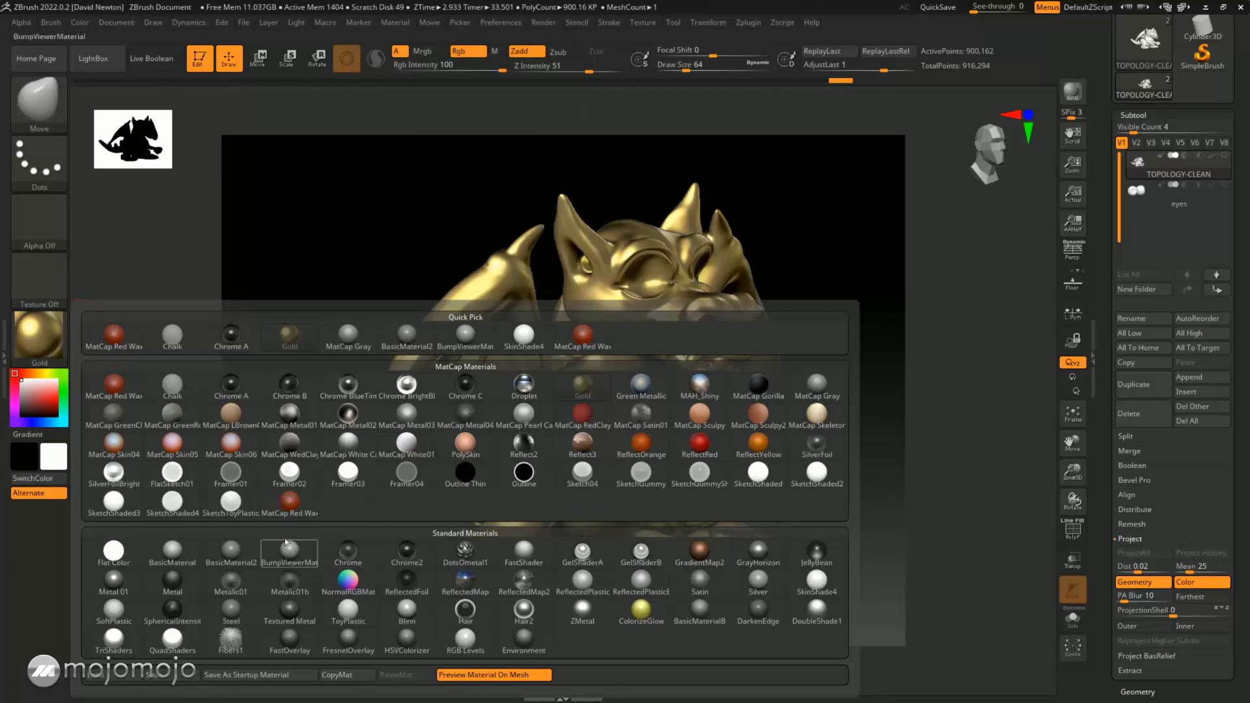
pyautogui.click(291, 502)
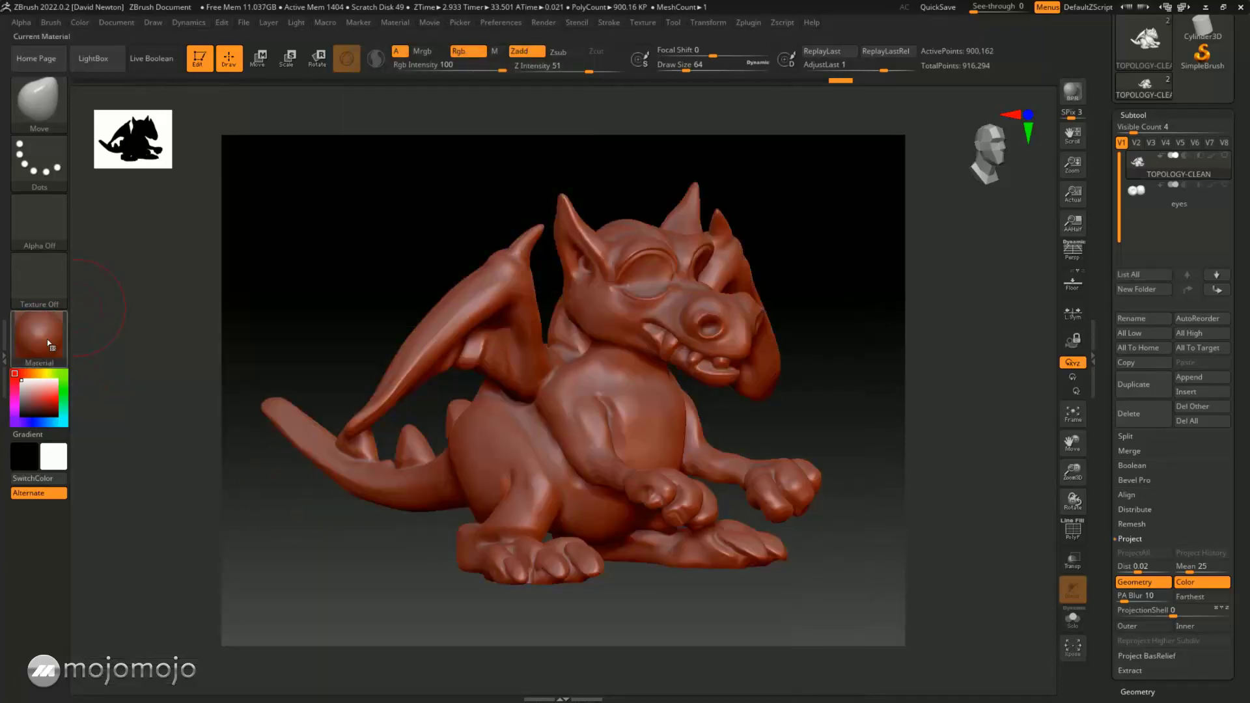
pyautogui.click(1138, 195)
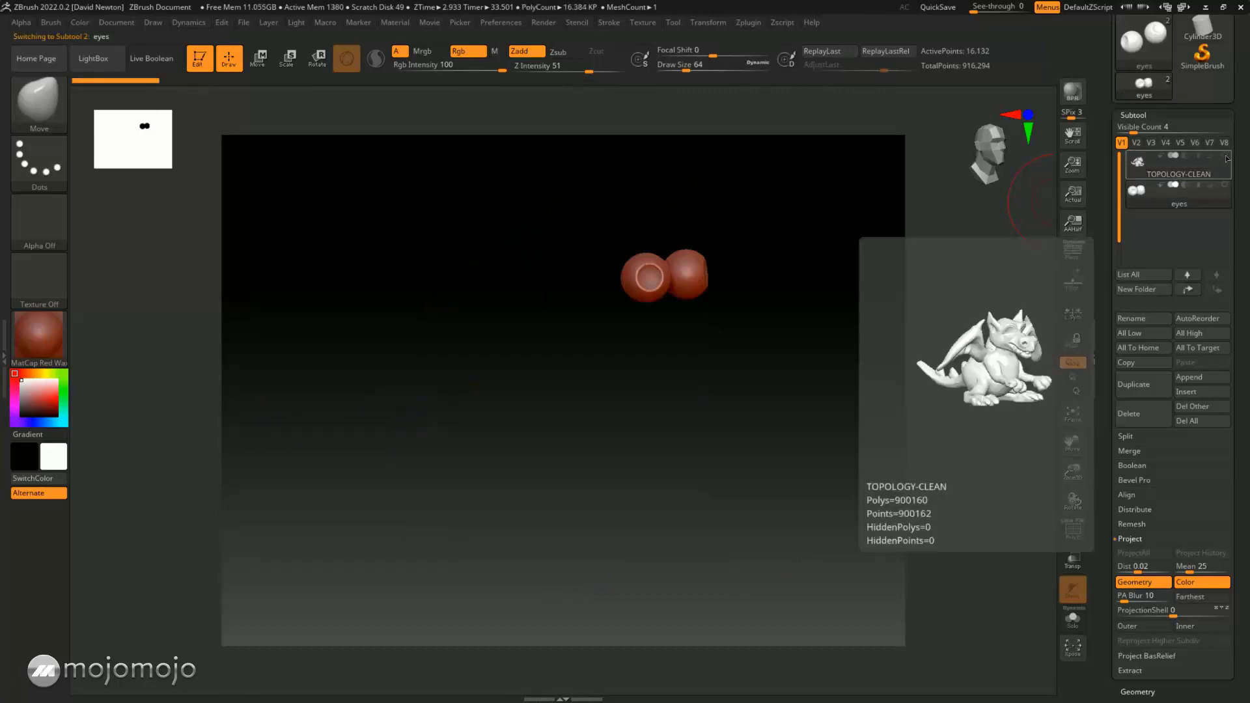
# Hide the dragon body to isolate the eyes and try Gold on them
pyautogui.click(1225, 156)
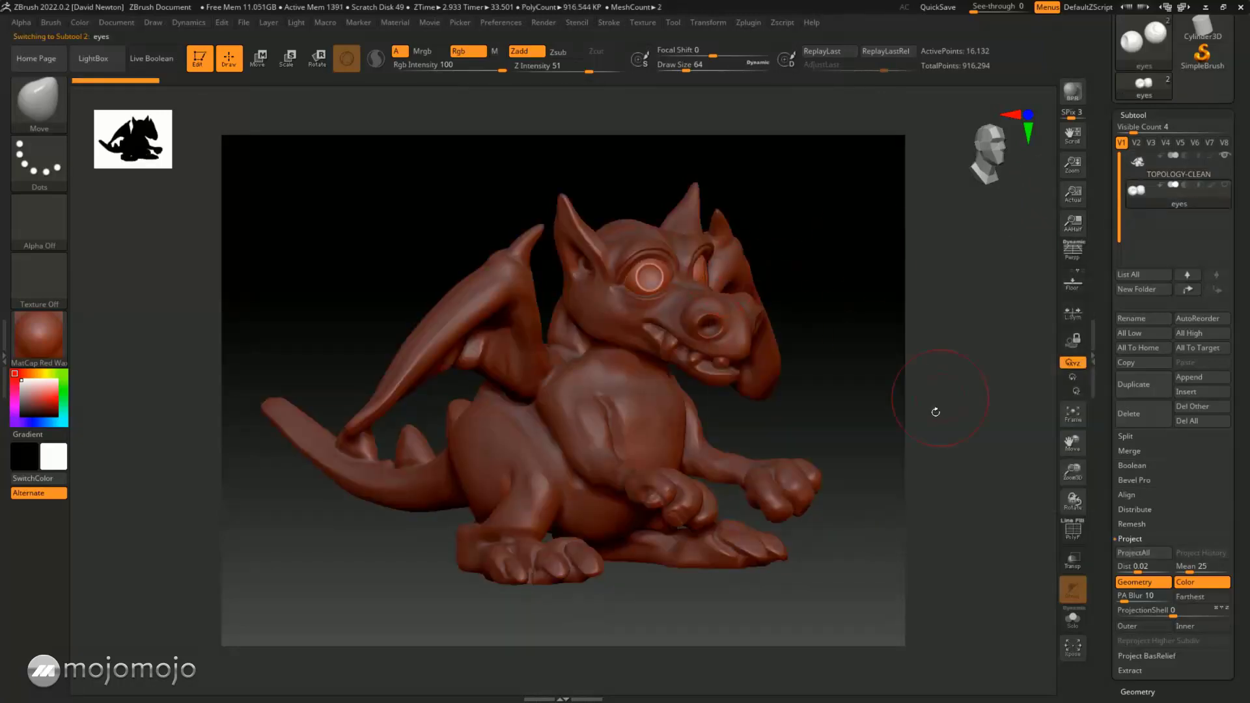
pyautogui.click(1225, 156)
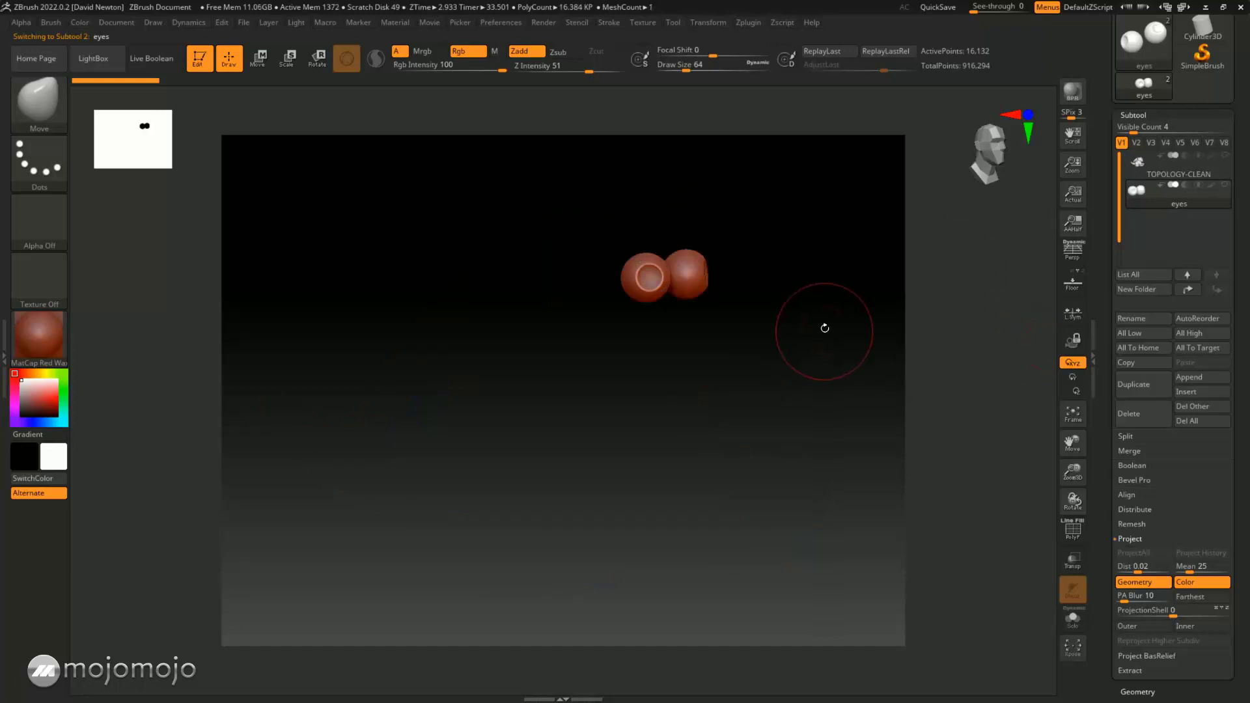
pyautogui.click(39, 334)
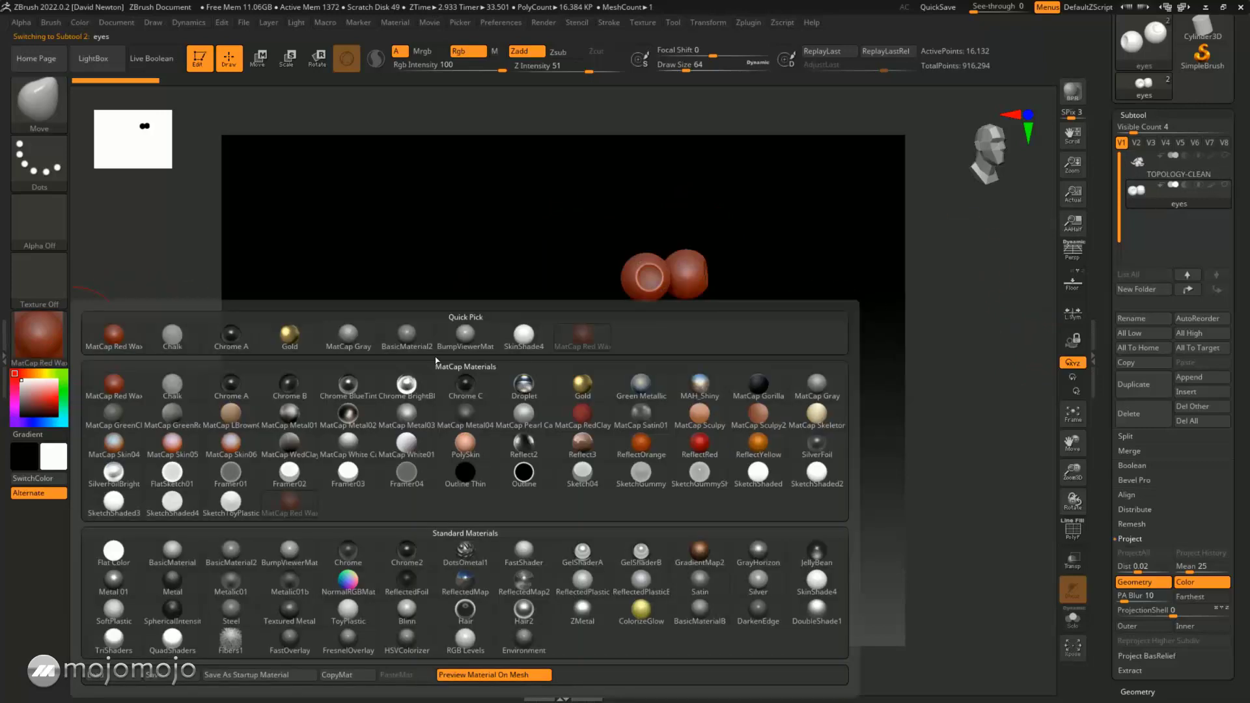
pyautogui.click(582, 384)
pyautogui.moveTo(585, 380)
pyautogui.mouseDown()
pyautogui.moveTo(561, 395)
pyautogui.moveTo(576, 397)
pyautogui.mouseUp()
# Try BumpViewerMat on the eyes, then apply ToyPlastic instead
pyautogui.click(53, 330)
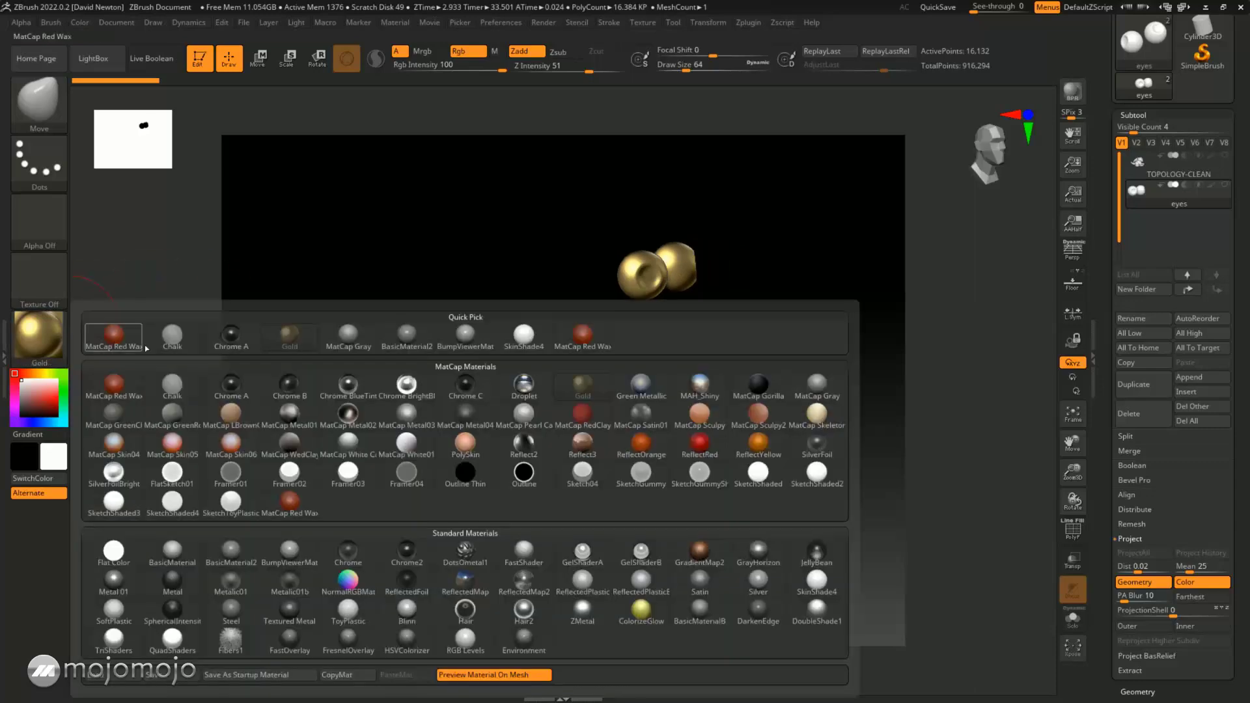
pyautogui.click(298, 546)
pyautogui.moveTo(595, 458); pyautogui.dragTo(723, 279)
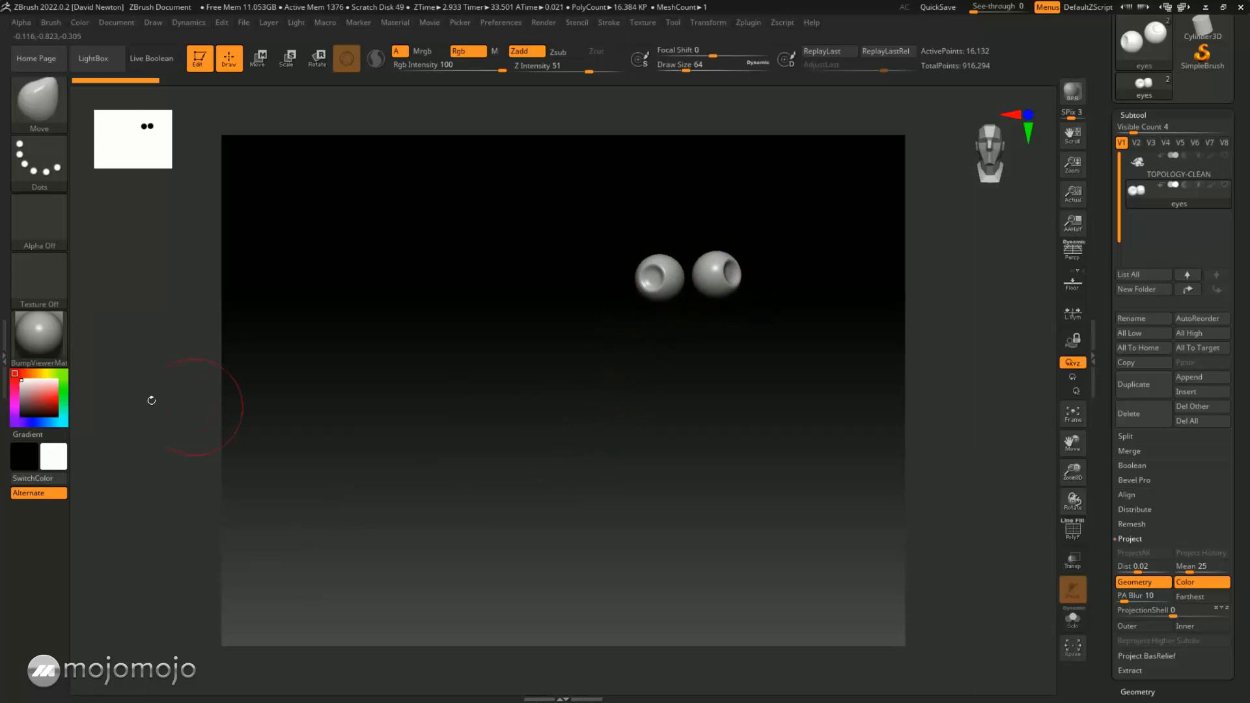
pyautogui.click(39, 338)
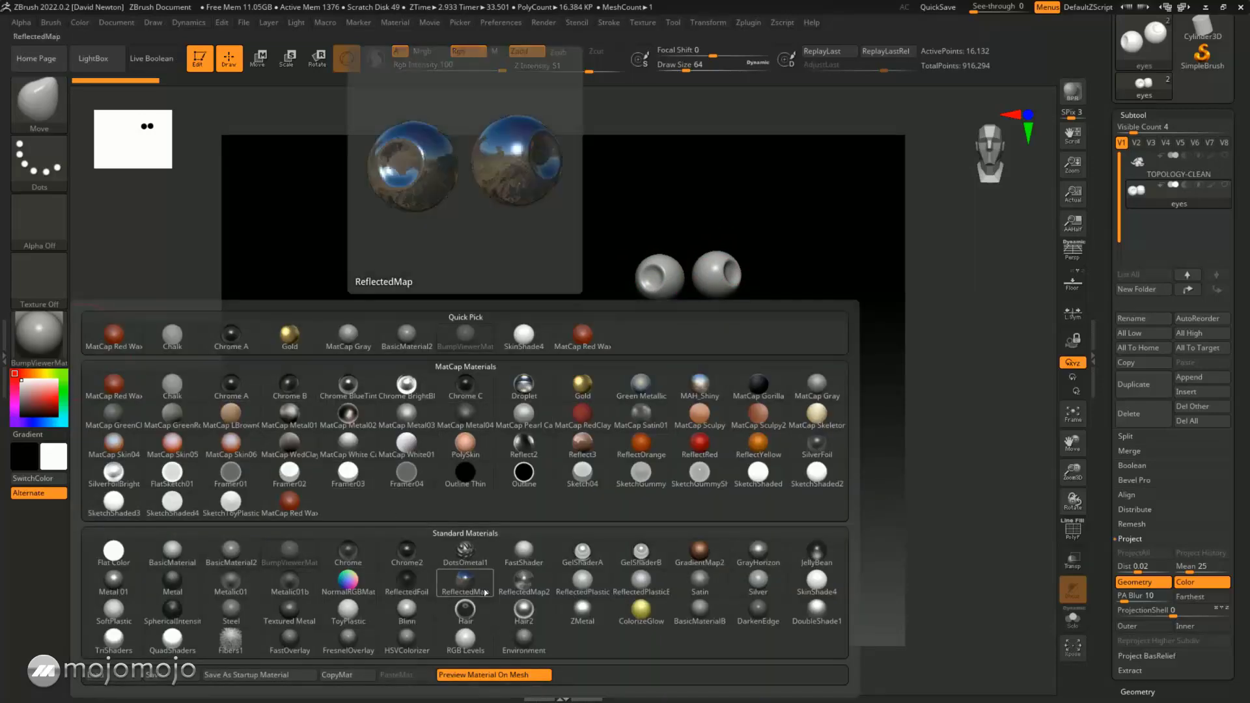
pyautogui.click(349, 610)
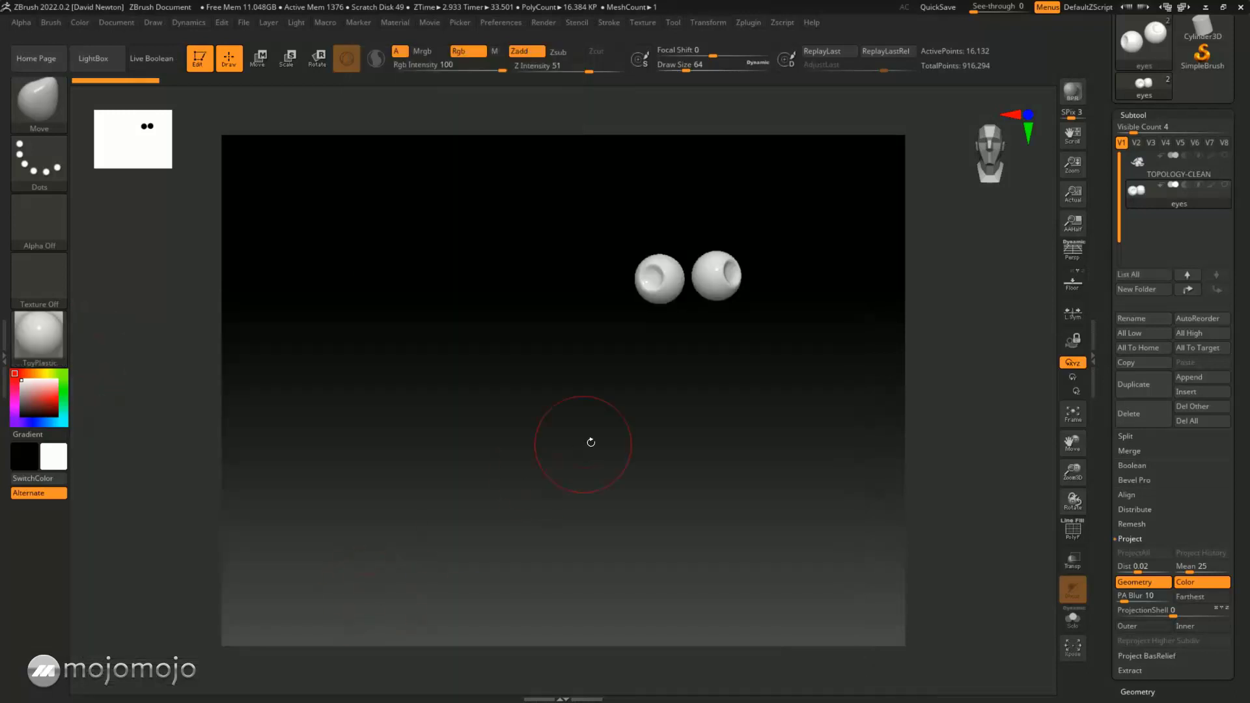
# Frame the eyes, inspect them from several angles, and show the dragon body again
pyautogui.press('f')
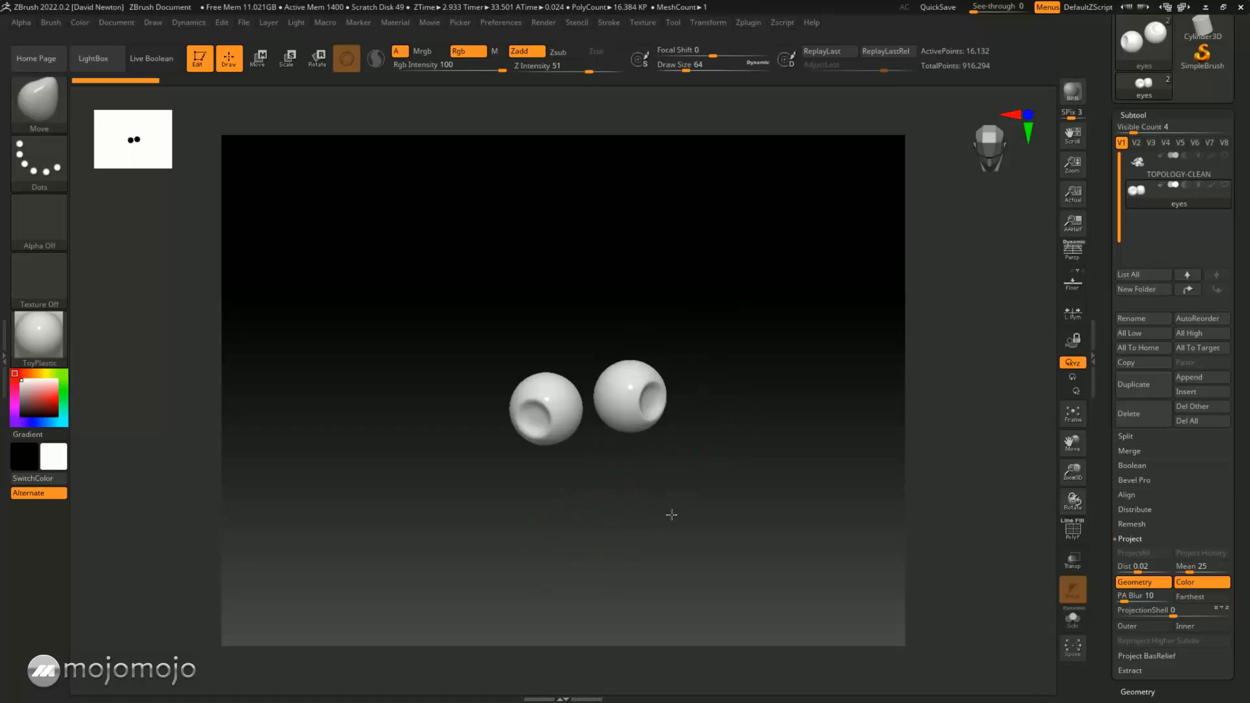
pyautogui.moveTo(773, 547); pyautogui.dragTo(771, 433)
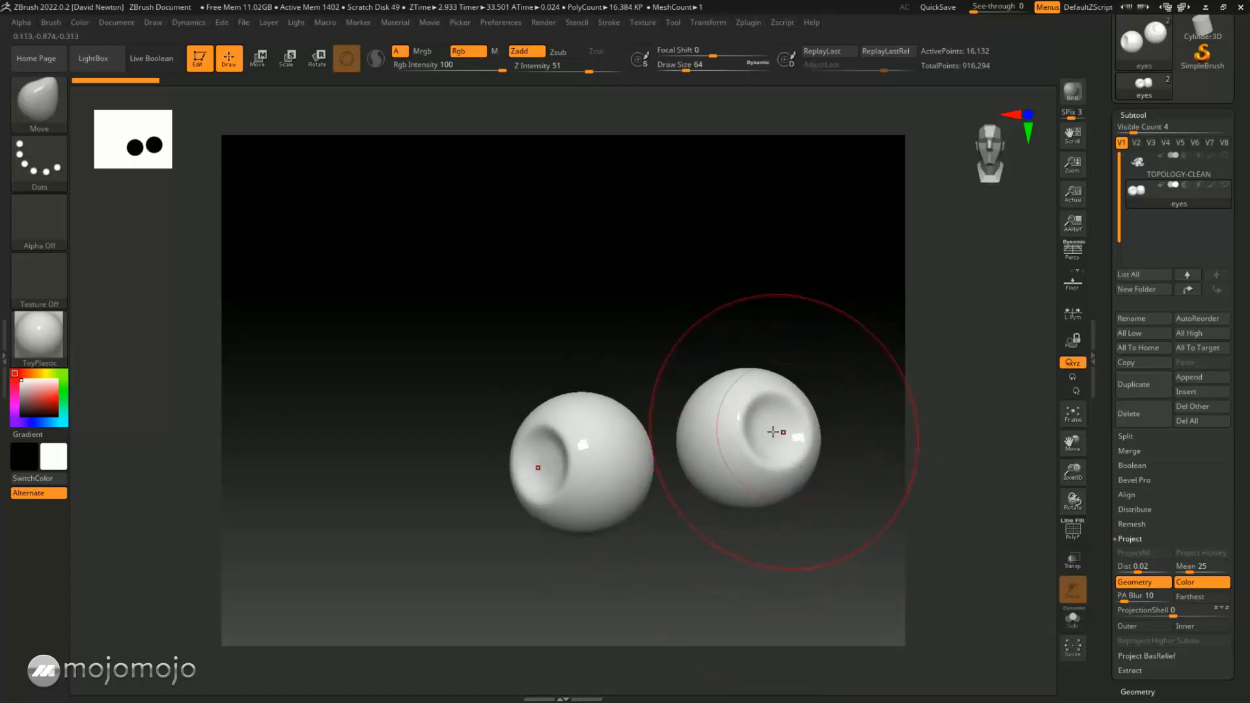
pyautogui.moveTo(622, 326); pyautogui.dragTo(764, 471)
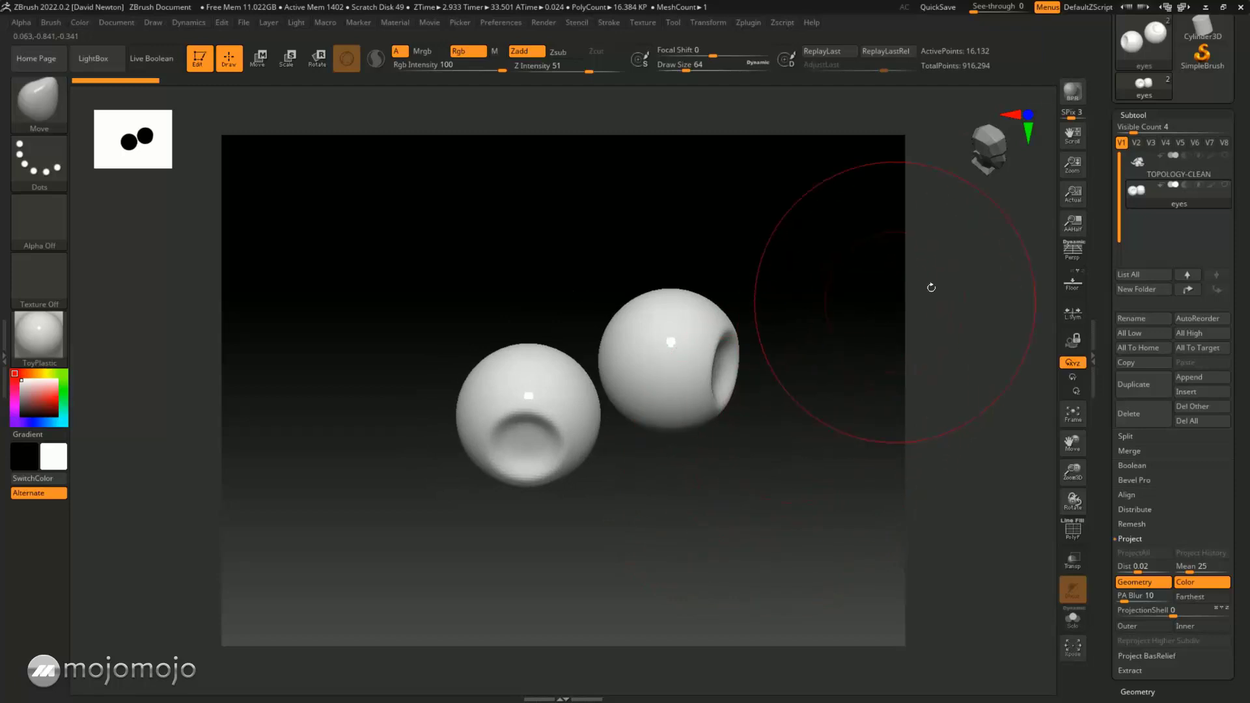
pyautogui.click(1225, 156)
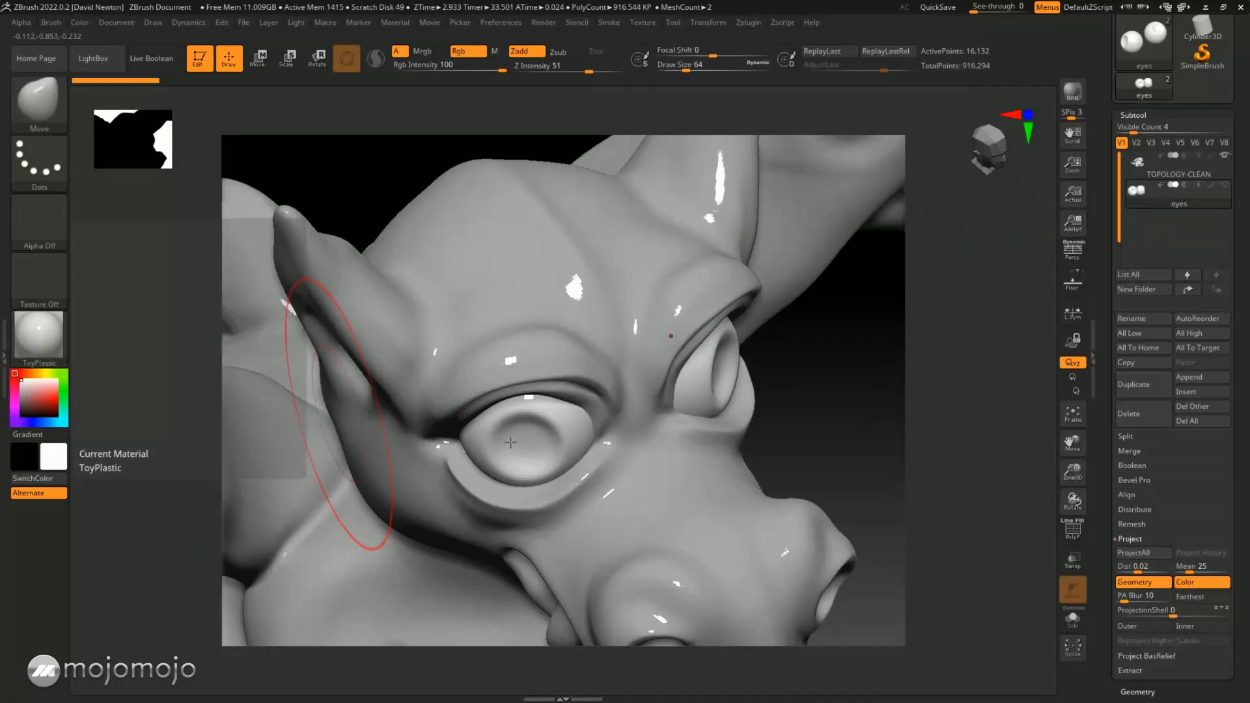
pyautogui.moveTo(1138, 199)
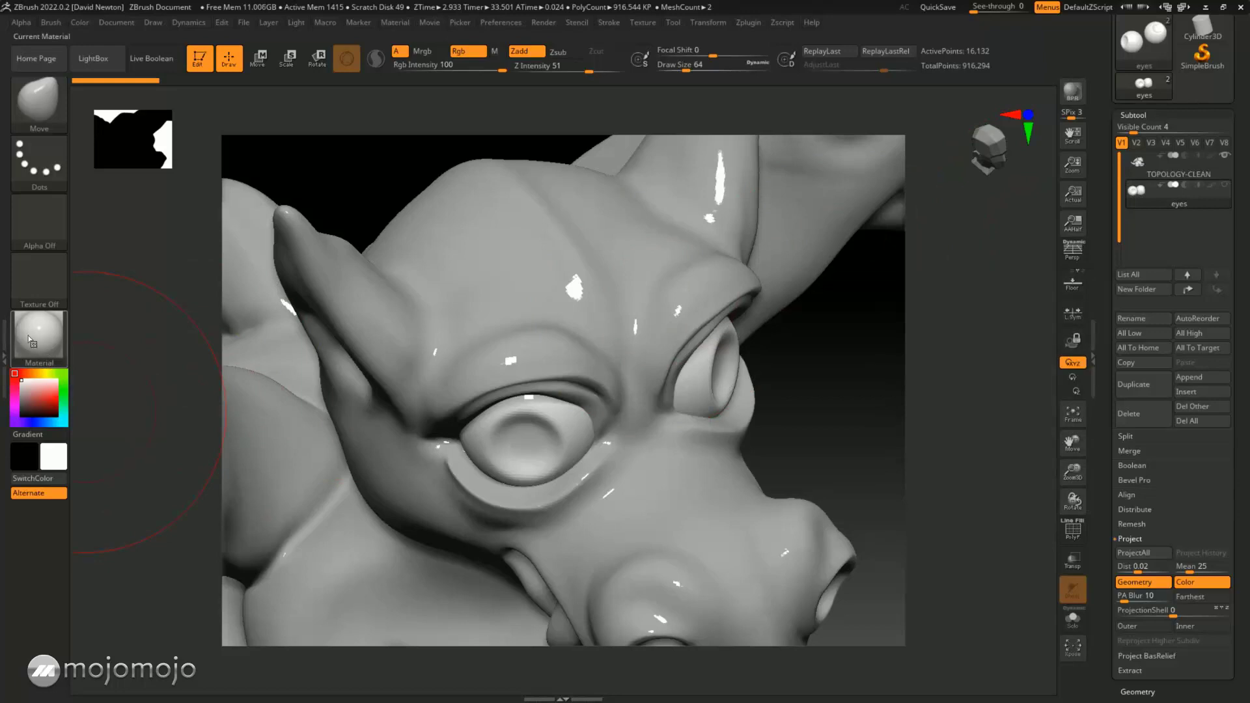
pyautogui.moveTo(39, 336)
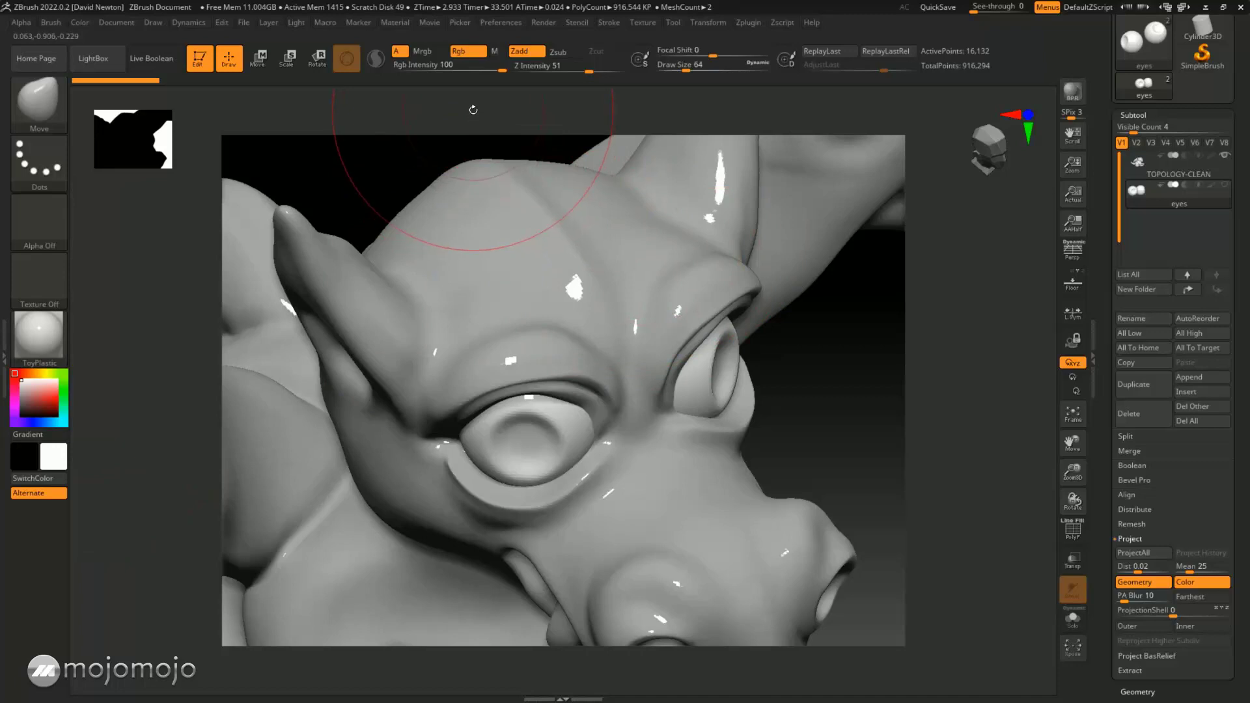
# Set painting to affect the material only rather than colour
pyautogui.click(496, 52)
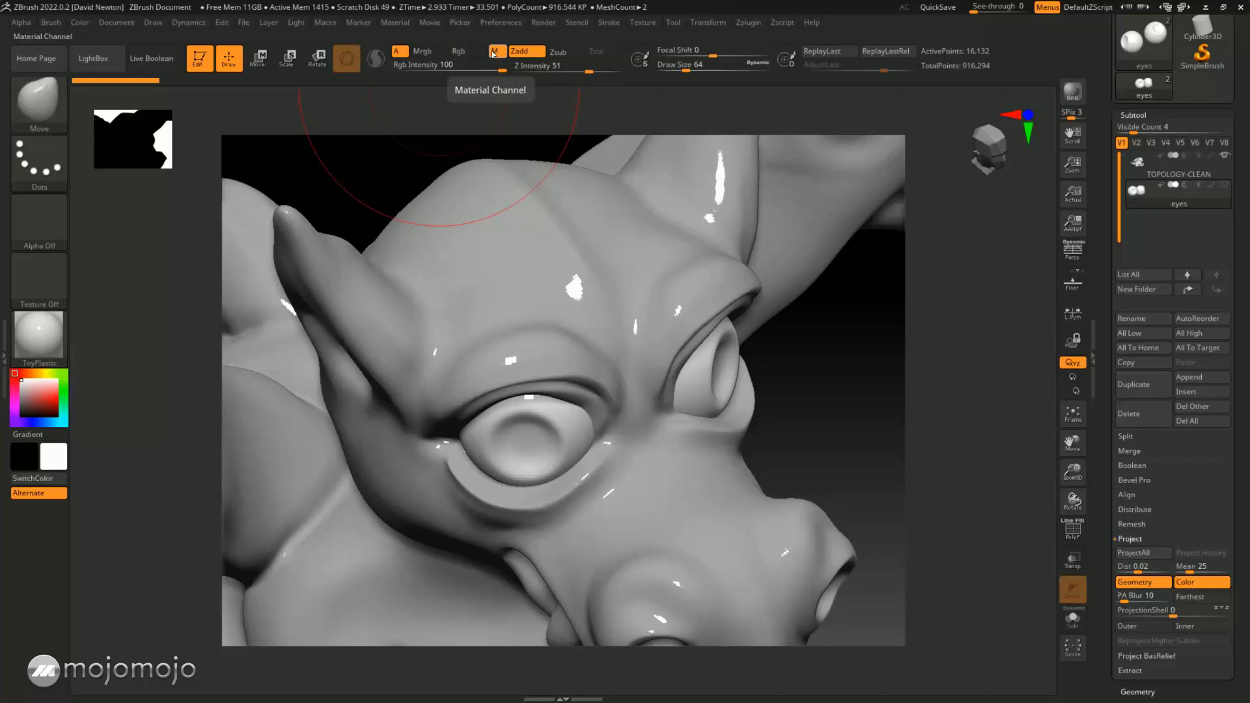
pyautogui.click(467, 53)
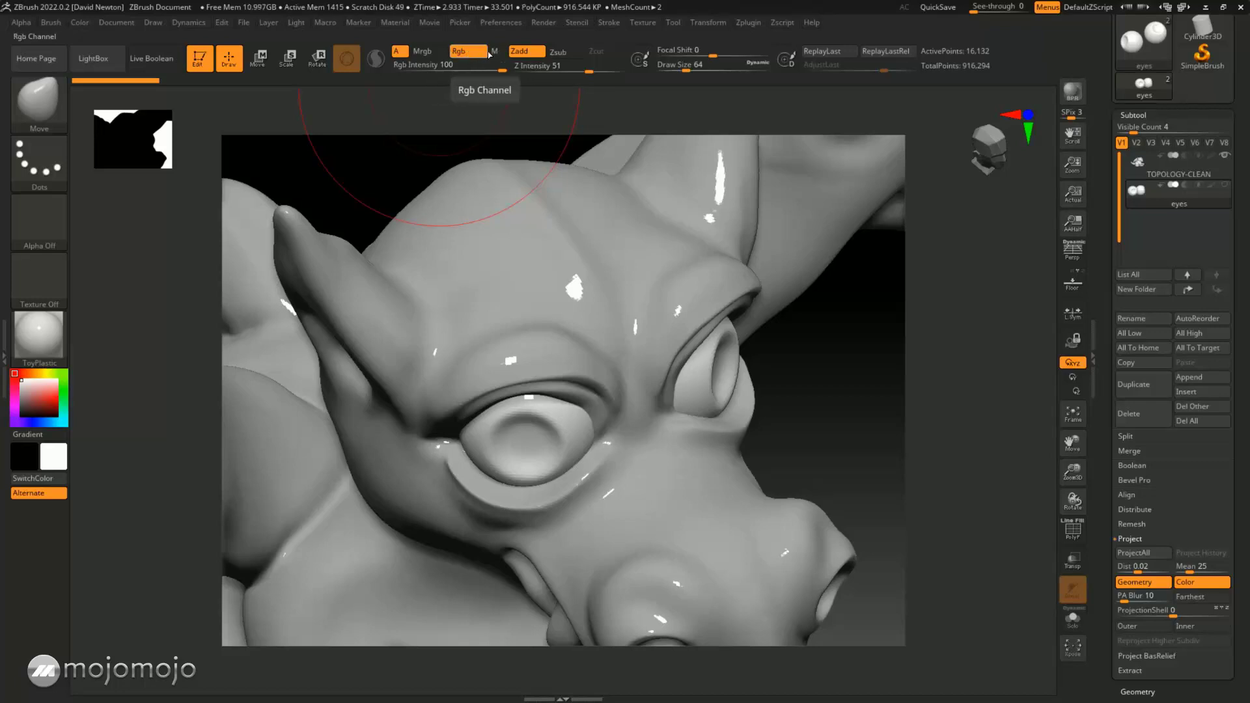
pyautogui.click(496, 52)
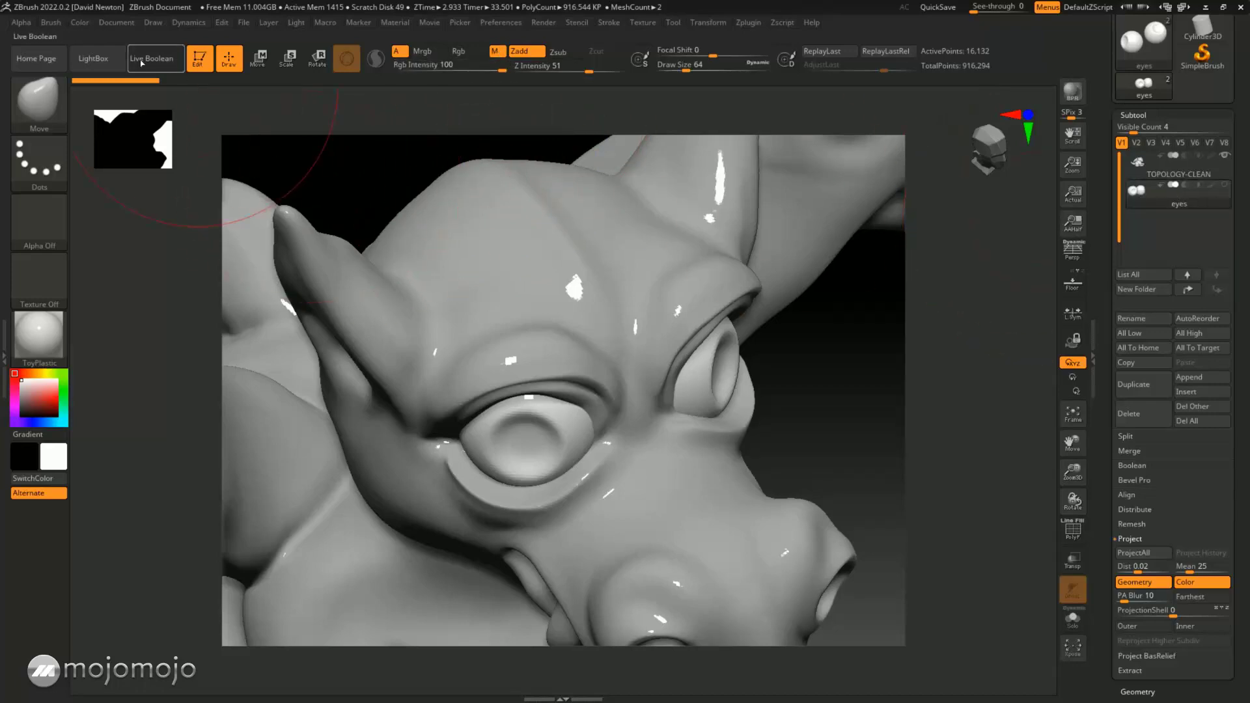
# Fill the eyes with the white ToyPlastic material using FillObject
pyautogui.click(80, 24)
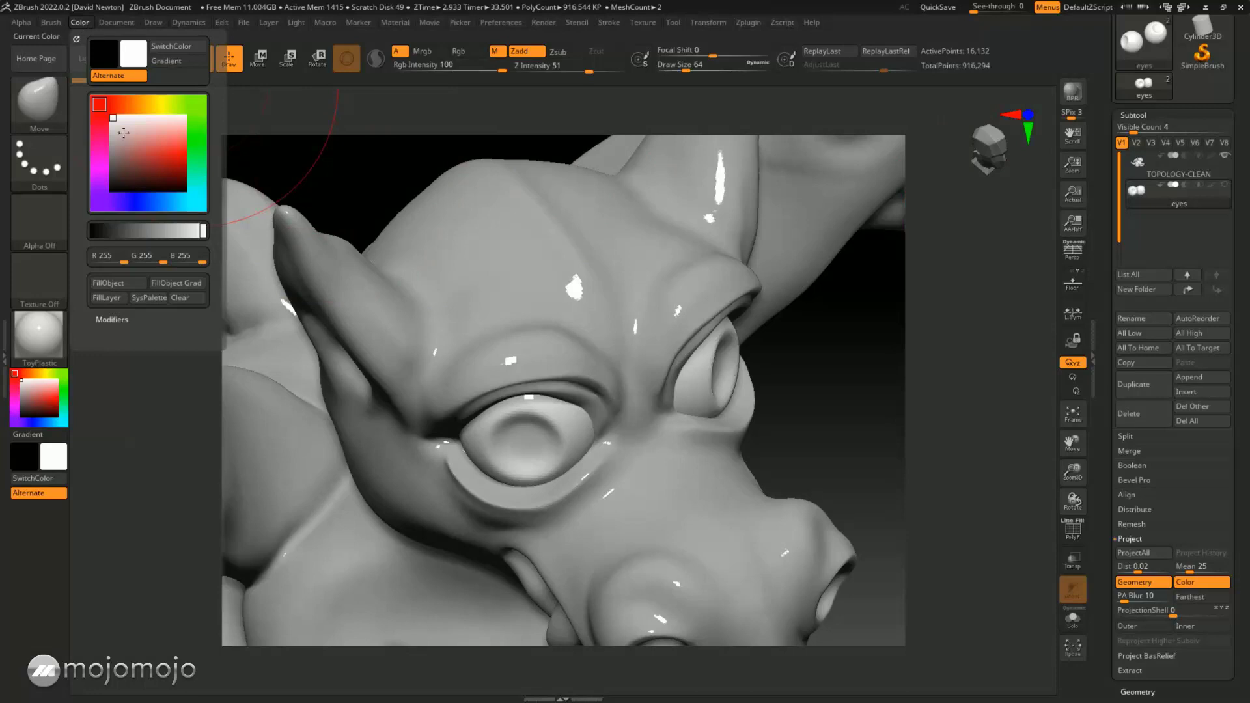
pyautogui.click(114, 285)
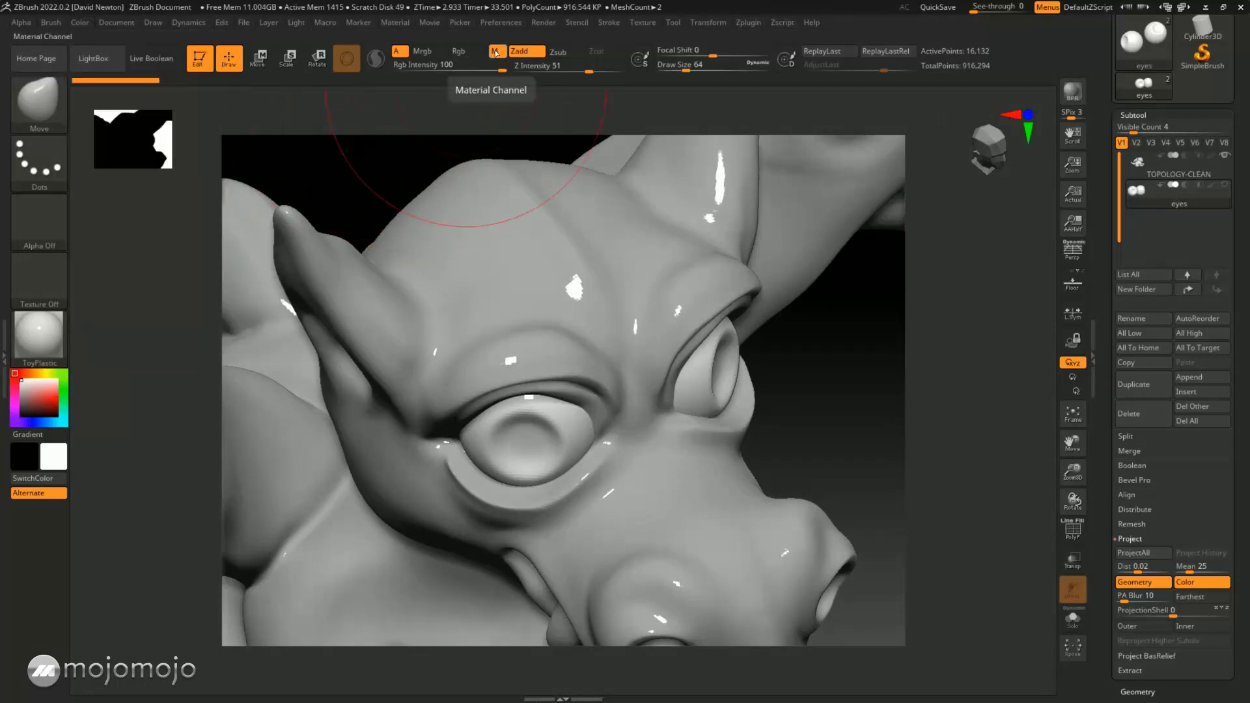
pyautogui.click(84, 25)
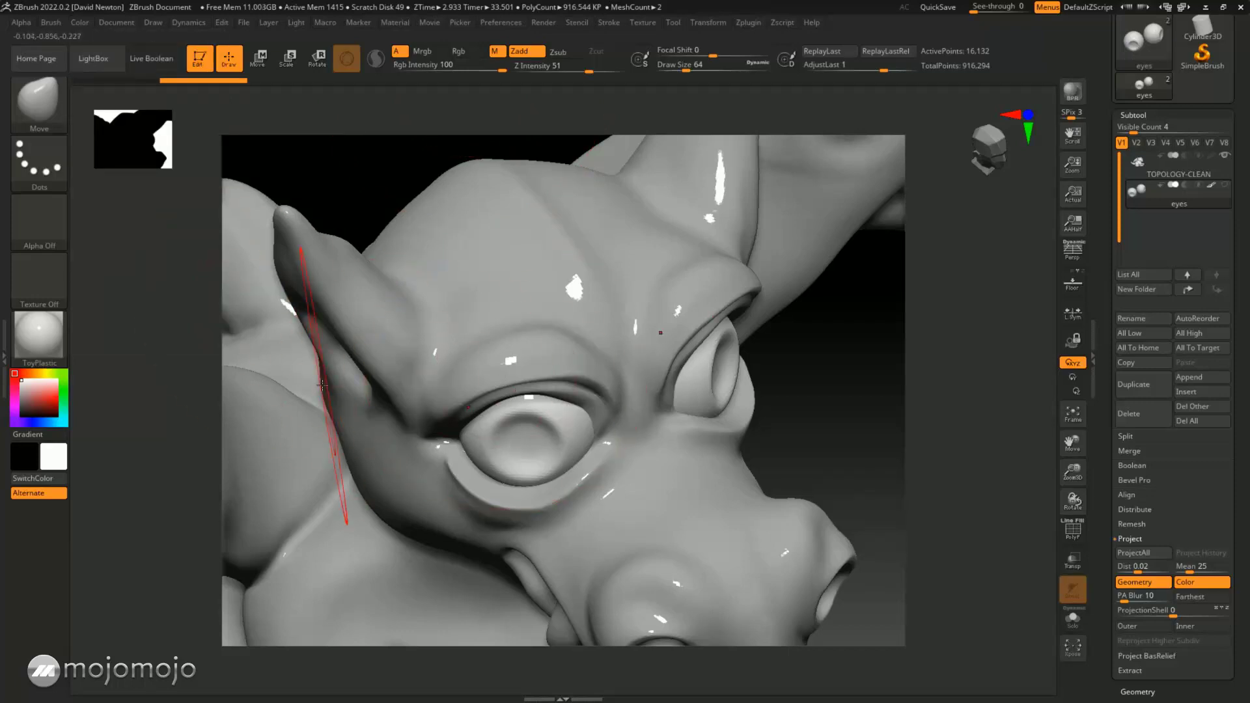
# Preview the dragon in MatCap Red Wax and zoom out to see it whole
pyautogui.click(42, 333)
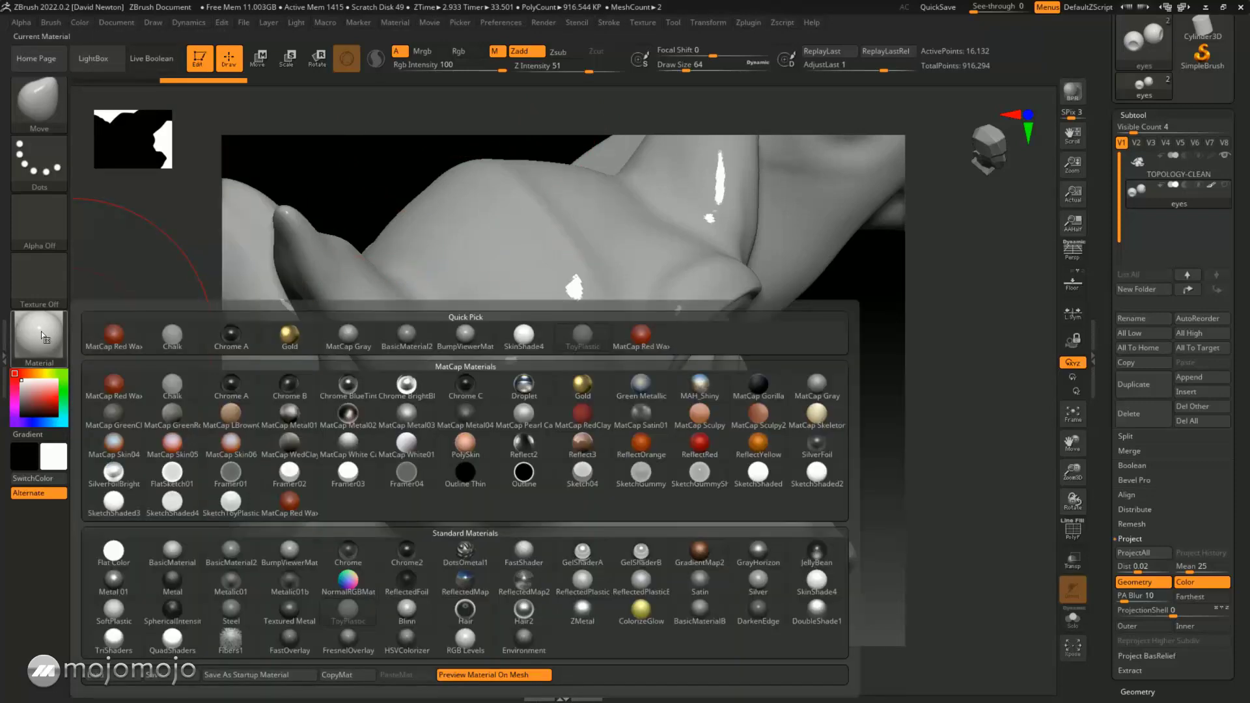
pyautogui.click(283, 505)
pyautogui.moveTo(848, 416)
pyautogui.keyDown('alt'); pyautogui.mouseDown()
pyautogui.moveTo(756, 366)
pyautogui.moveTo(813, 461)
pyautogui.moveTo(817, 404)
pyautogui.moveTo(787, 388)
pyautogui.moveTo(889, 495)
pyautogui.moveTo(792, 372)
pyautogui.moveTo(714, 346)
pyautogui.moveTo(785, 327)
pyautogui.moveTo(787, 351)
pyautogui.moveTo(834, 357)
pyautogui.moveTo(846, 374)
pyautogui.mouseUp(); pyautogui.keyUp('alt')
# Select the TOPOLOGY-CLEAN body, make the eyes visible again, and pick Gold
pyautogui.click(1140, 171)
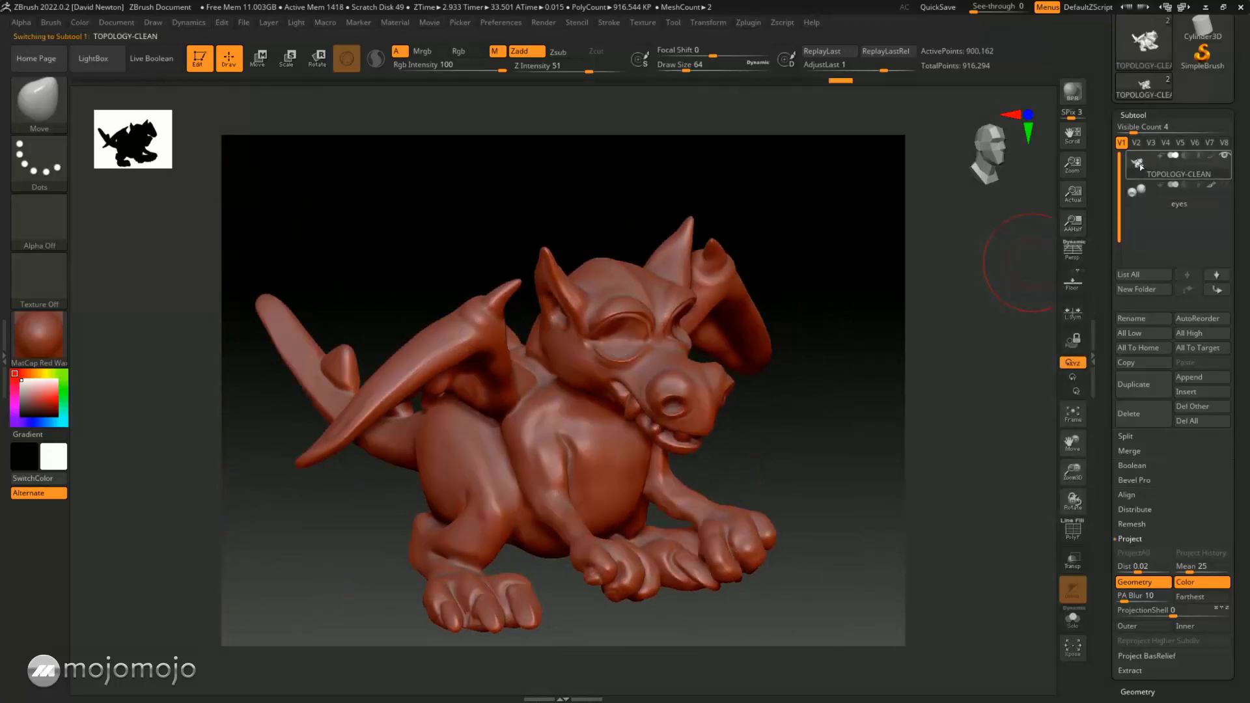
pyautogui.click(1217, 187)
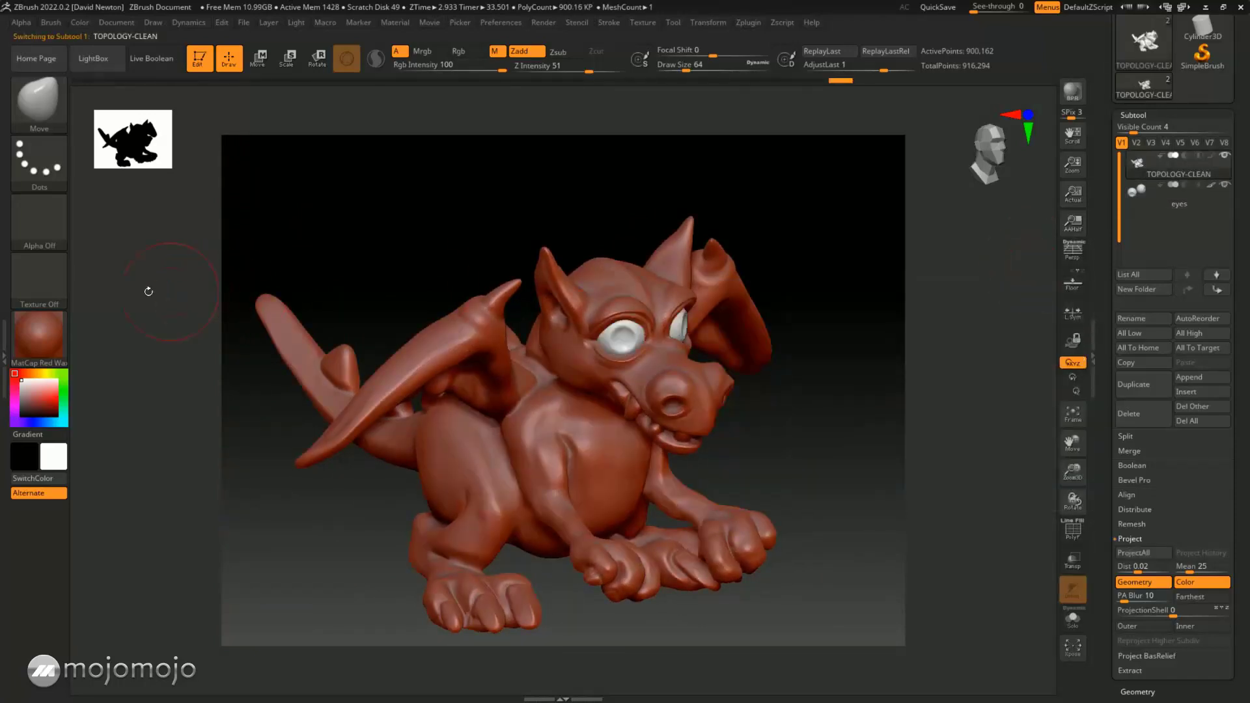
pyautogui.click(38, 334)
pyautogui.click(608, 389)
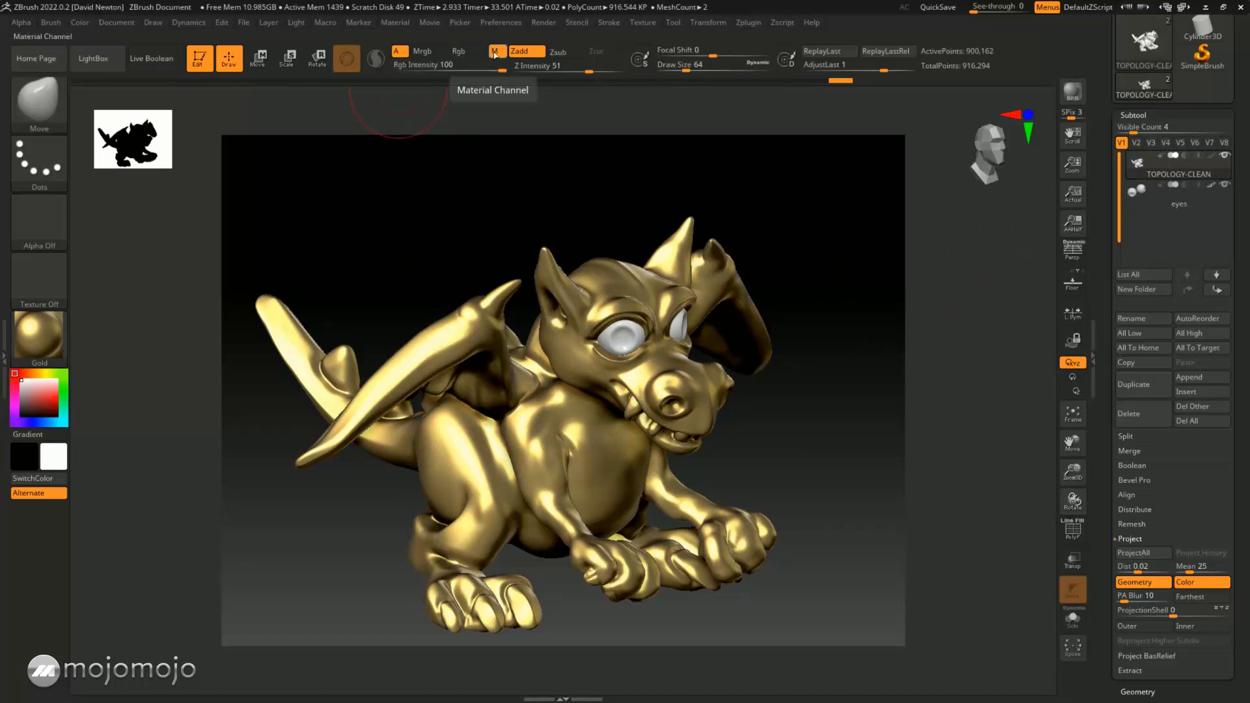
# Fill the body with Gold, then make MatCap Red Wax current and view the side
pyautogui.click(79, 24)
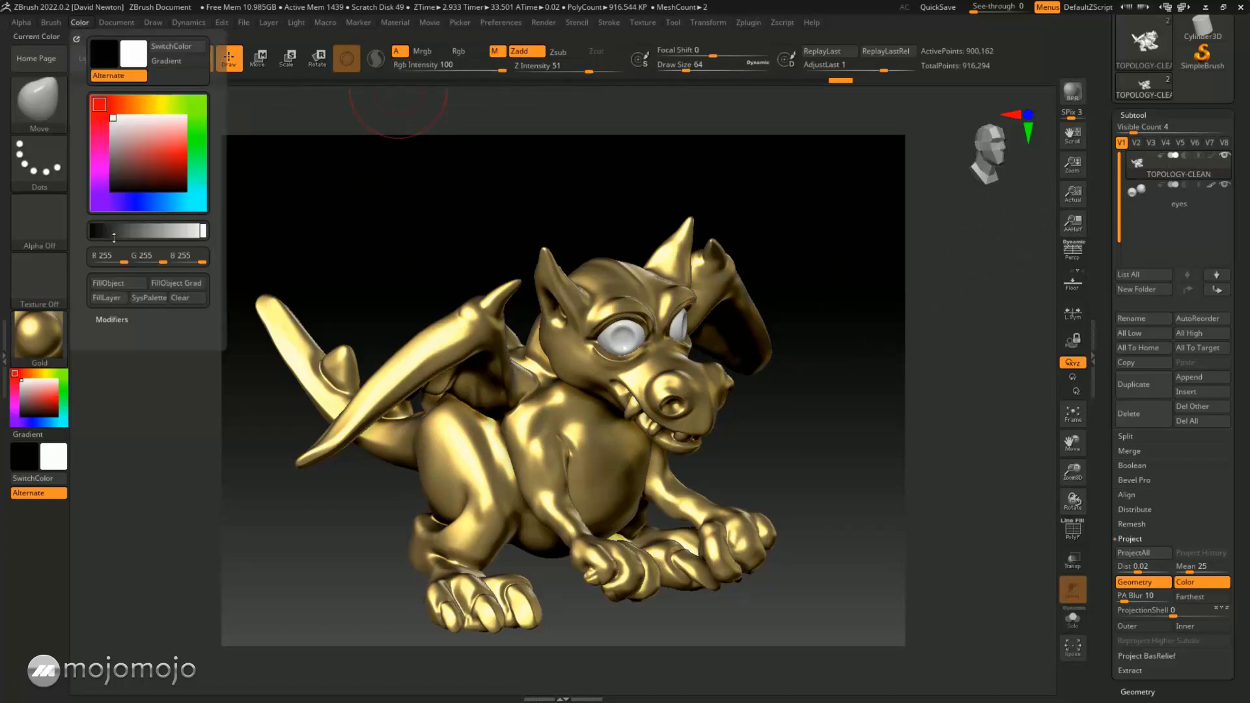
pyautogui.click(36, 333)
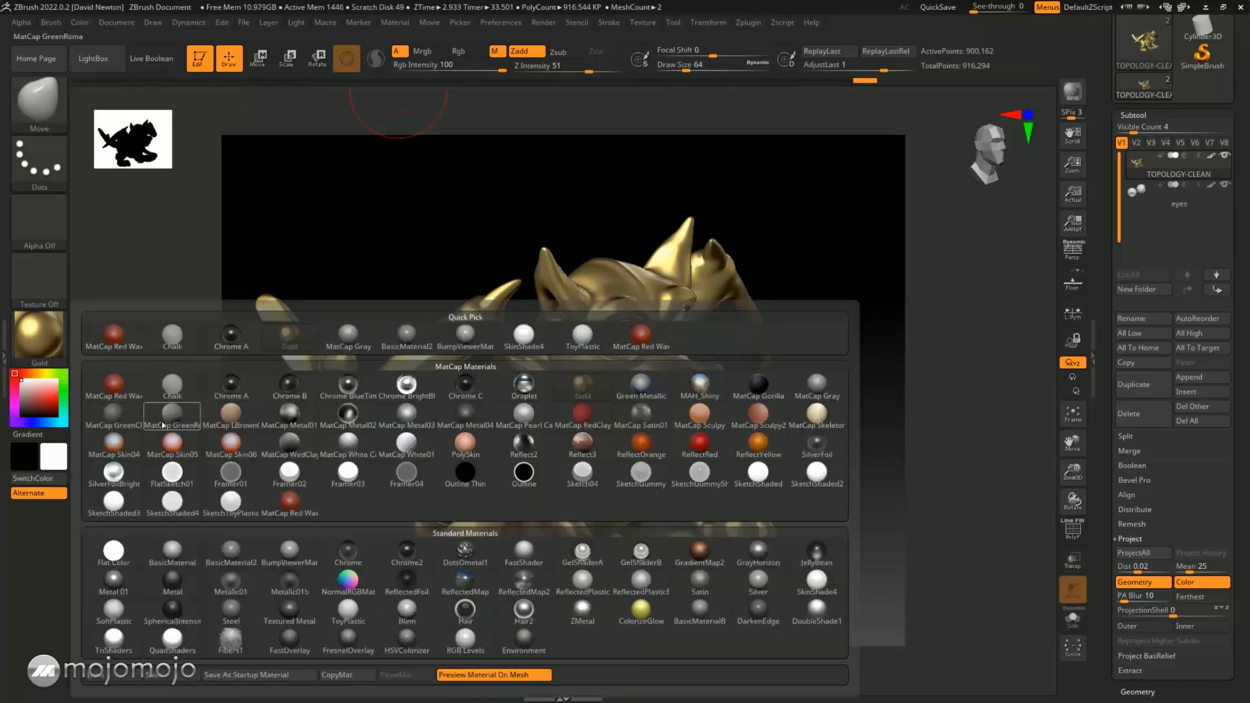
pyautogui.click(298, 507)
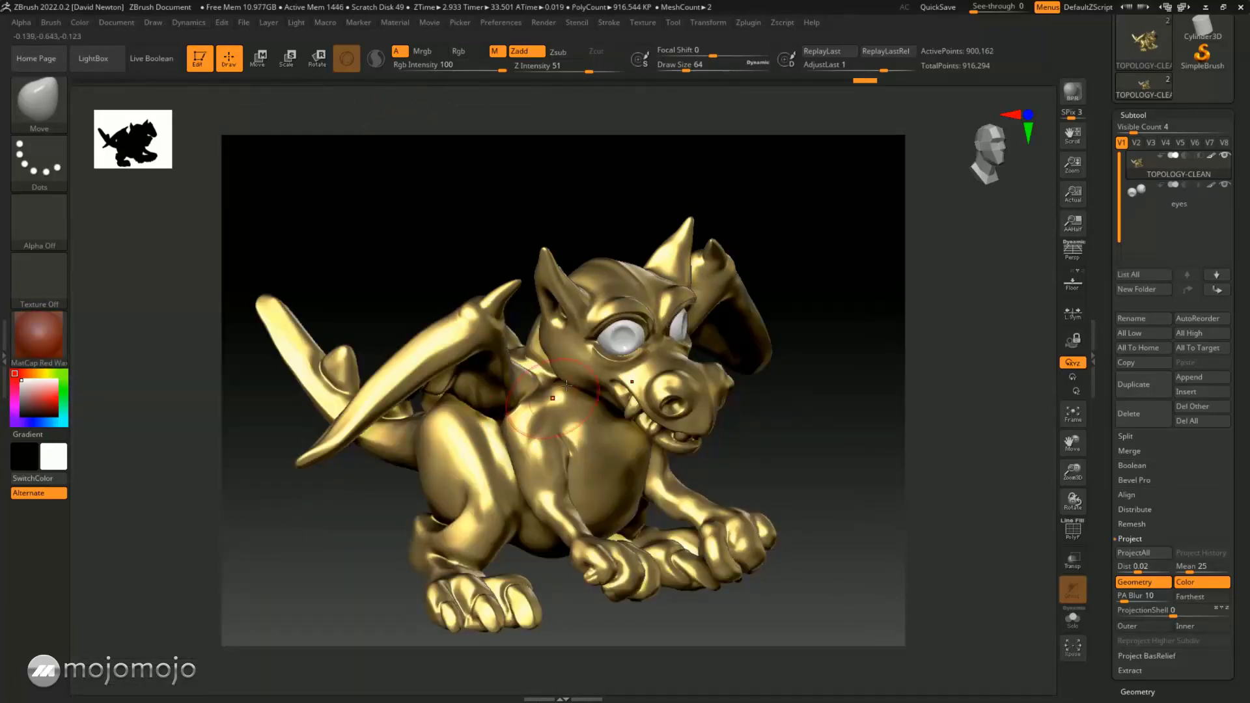
pyautogui.moveTo(853, 445); pyautogui.dragTo(703, 405)
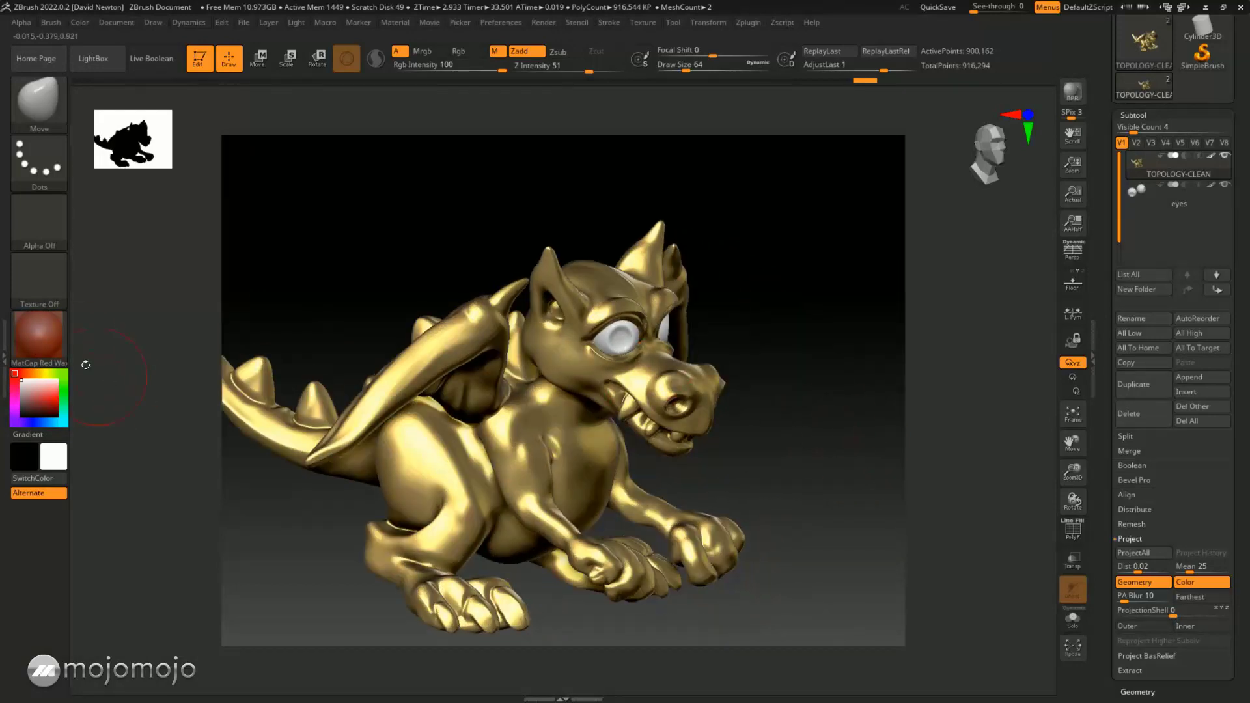
# Make PolySkin the current material
pyautogui.click(45, 340)
pyautogui.click(464, 445)
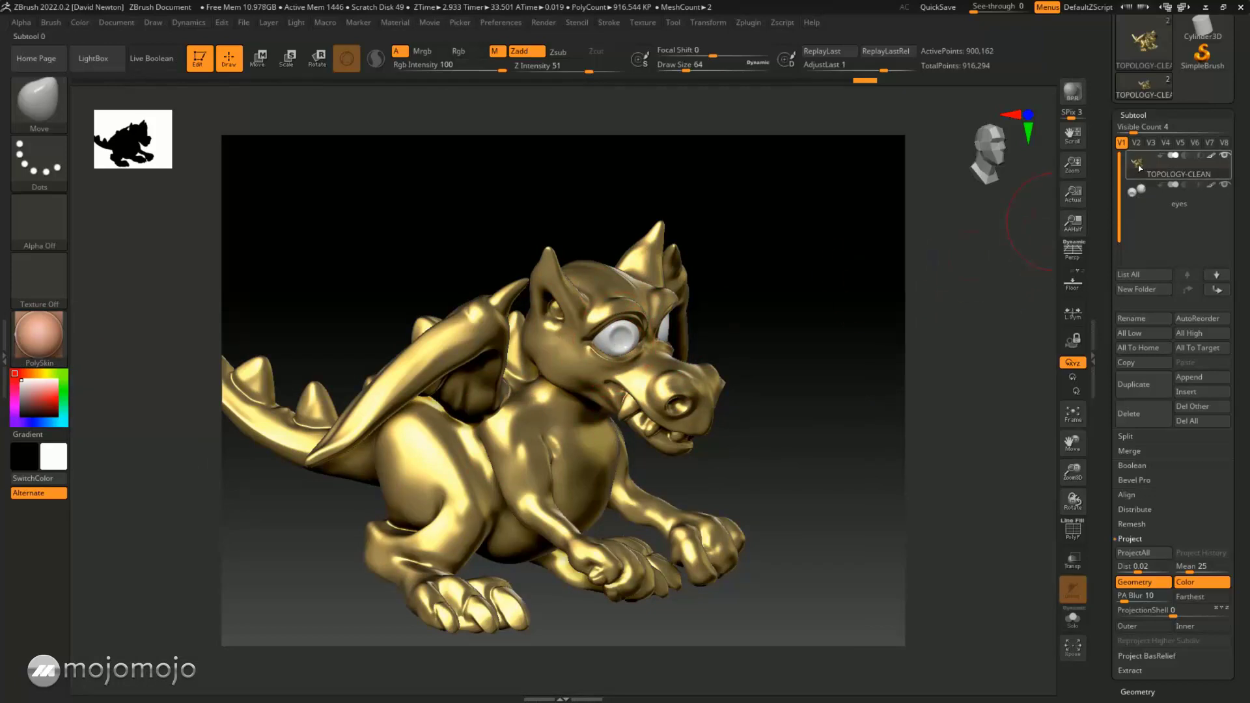
pyautogui.moveTo(1141, 168)
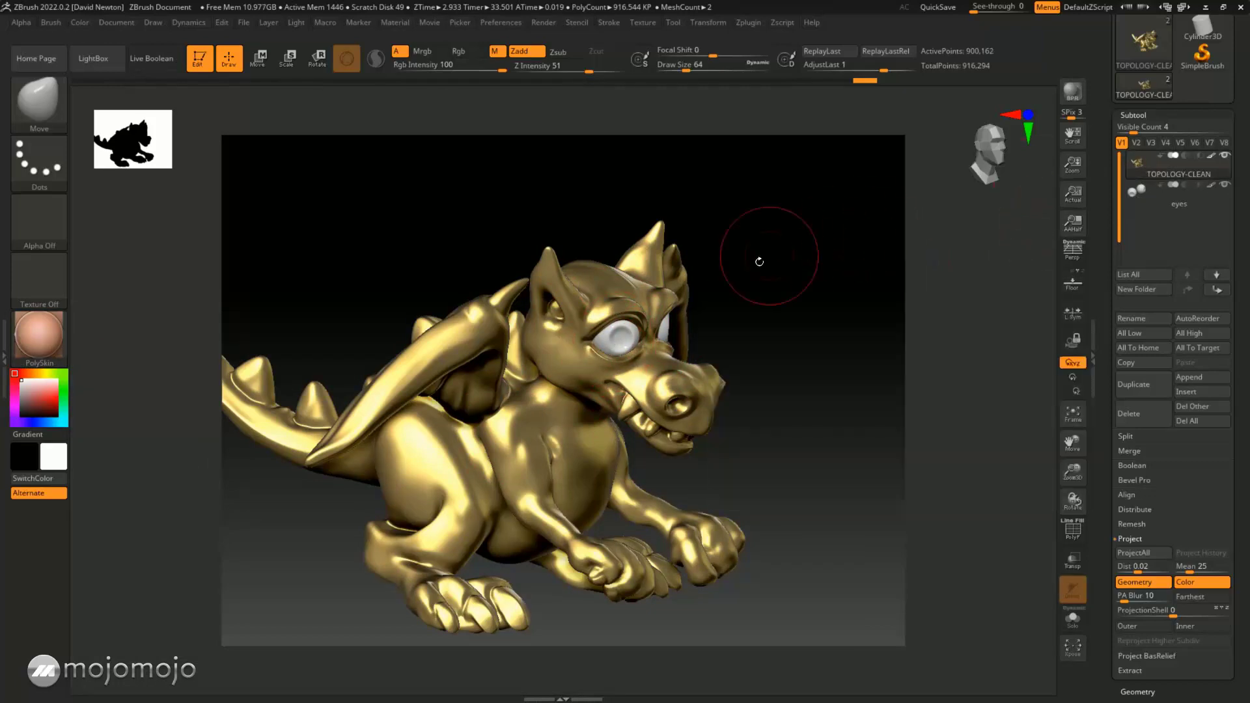
# Turn the dragon to a three-quarter view and make PolySkin the current material
pyautogui.moveTo(856, 352)
pyautogui.mouseDown()
pyautogui.moveTo(845, 338)
pyautogui.moveTo(851, 349)
pyautogui.moveTo(876, 341)
pyautogui.moveTo(856, 343)
pyautogui.mouseUp()
pyautogui.click(49, 336)
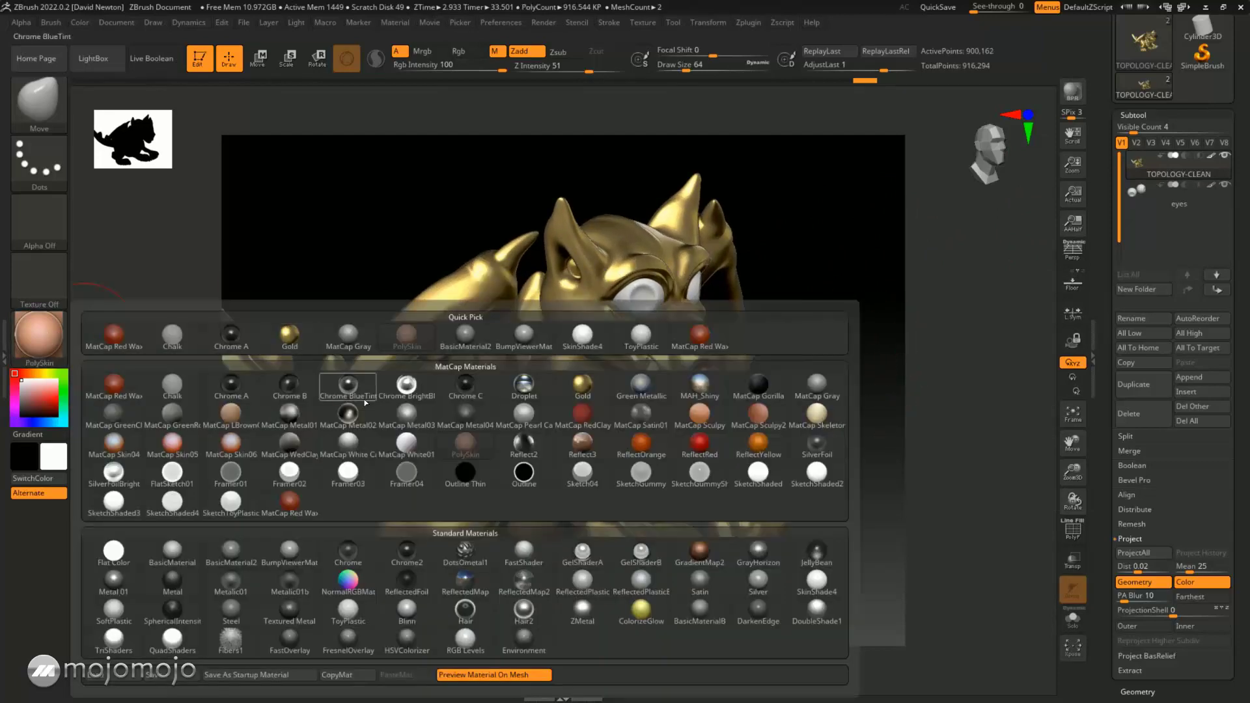
pyautogui.click(890, 428)
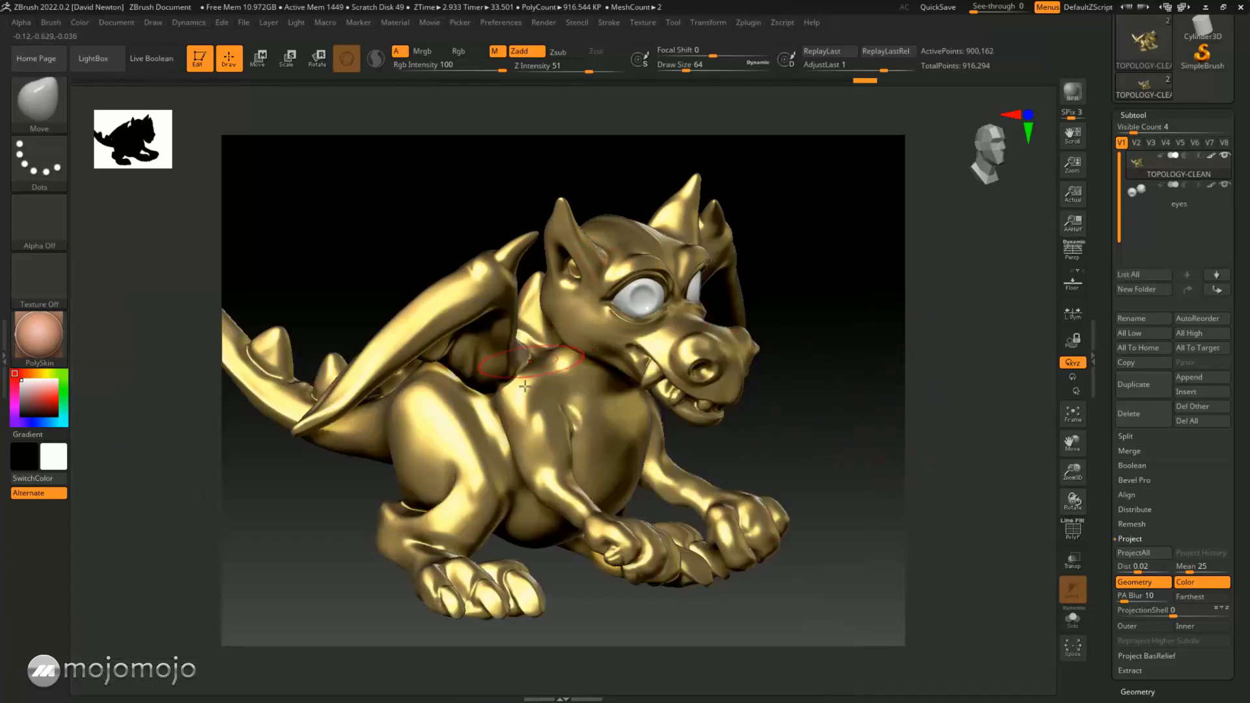
# Fill the body flat white with Flat Color to clear the gold
pyautogui.click(45, 335)
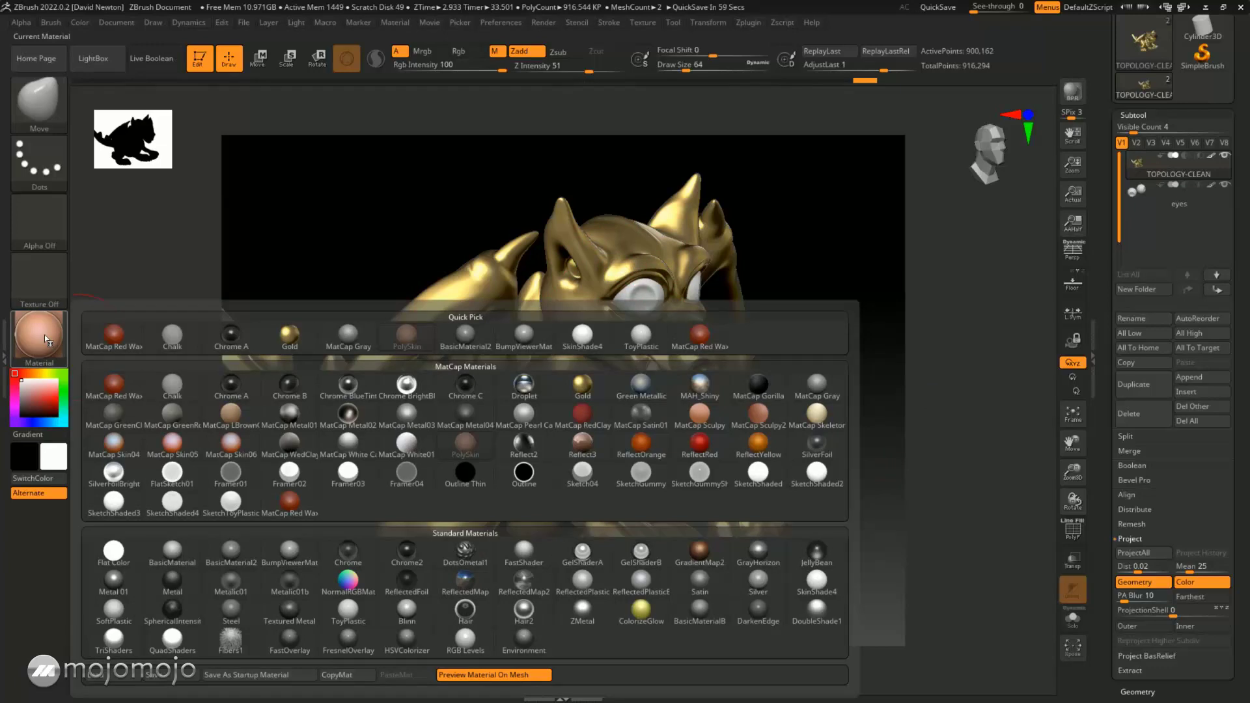
pyautogui.click(113, 557)
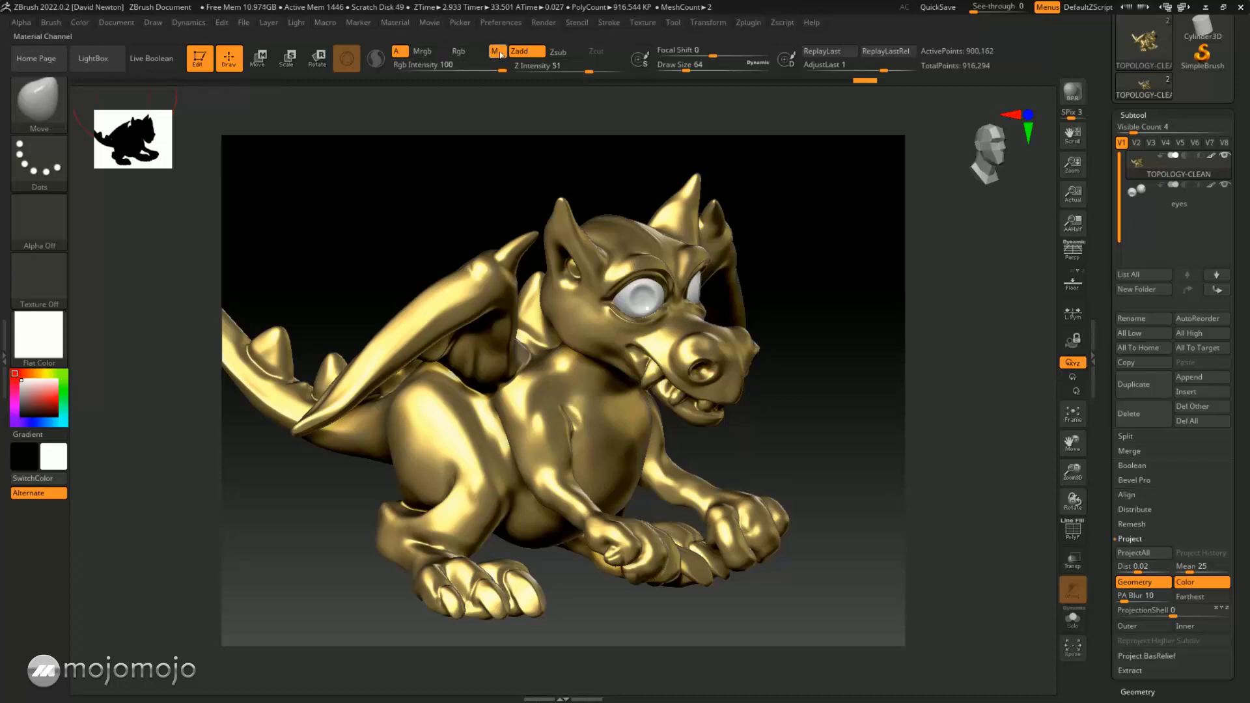
pyautogui.click(77, 23)
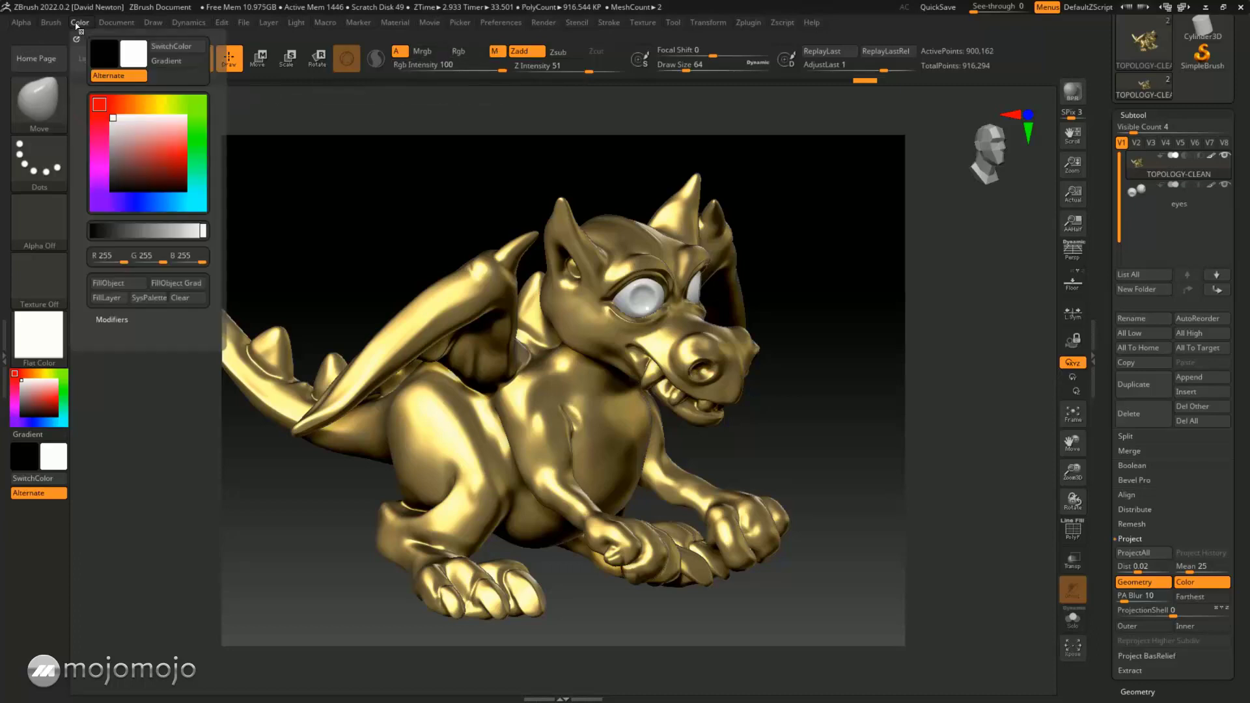
pyautogui.click(108, 282)
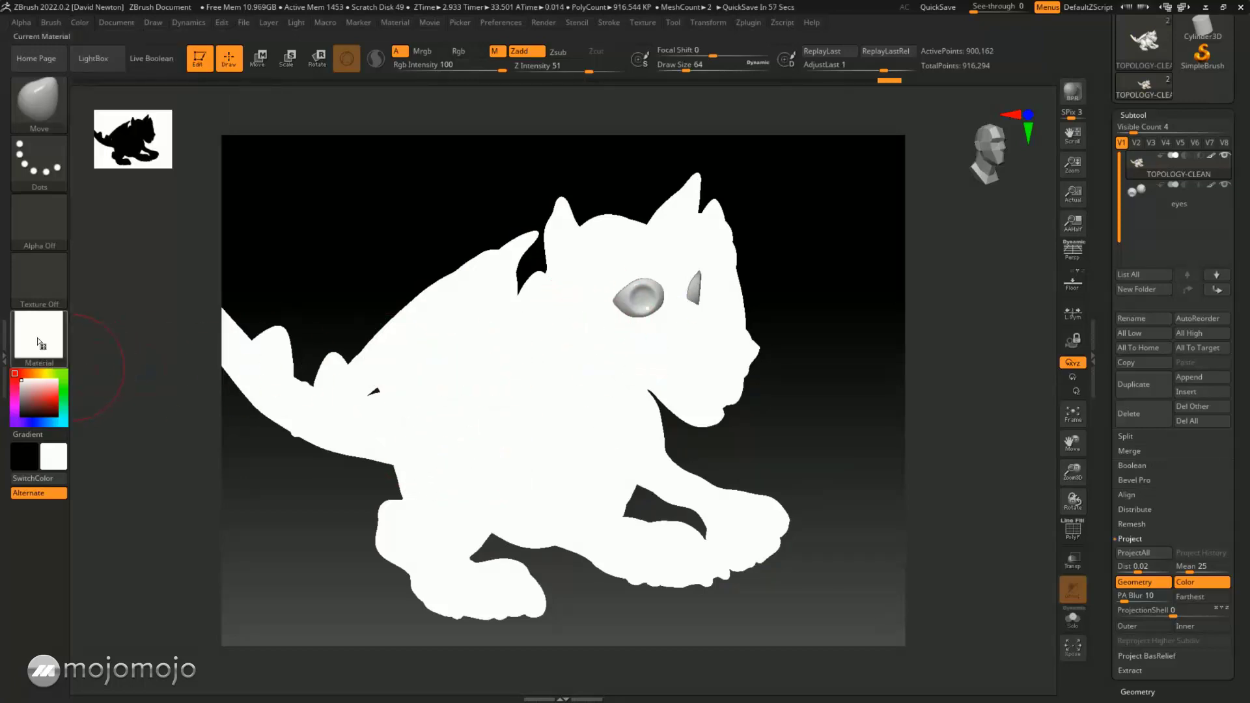
# Compare MatCap Red Wax and Gold on the body, keep Red Wax, and select the eyes
pyautogui.click(38, 343)
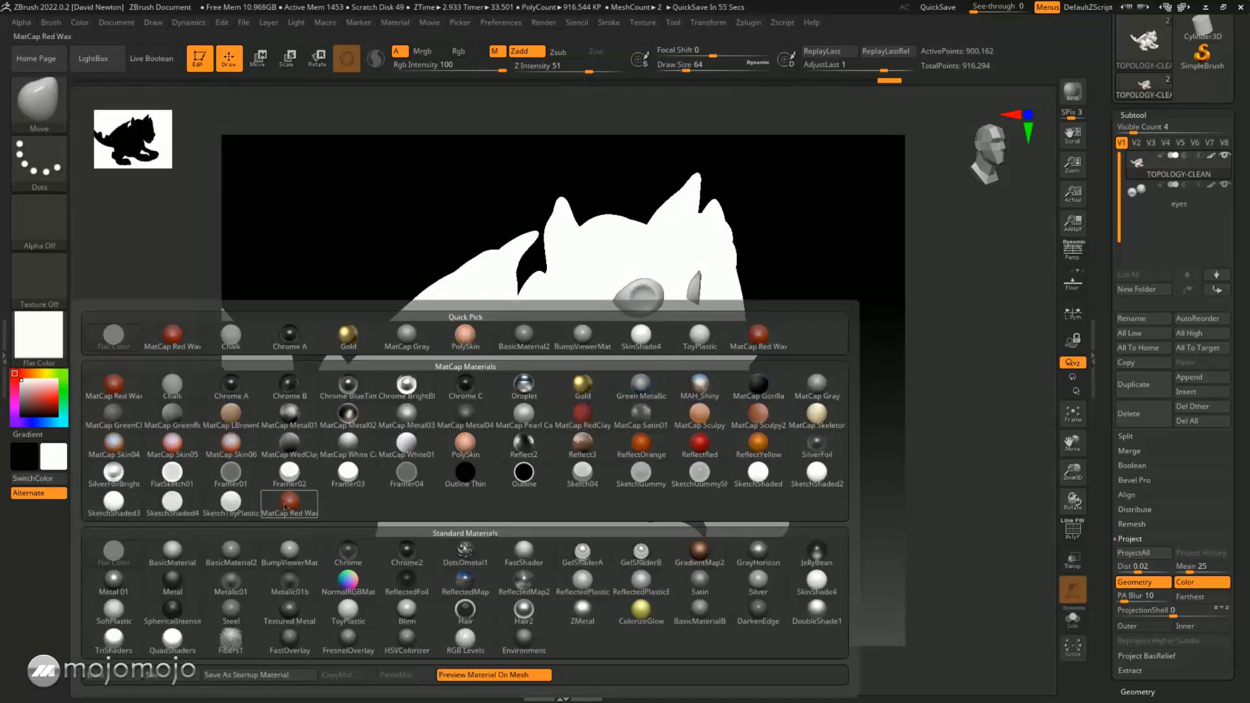
pyautogui.click(326, 449)
pyautogui.click(38, 335)
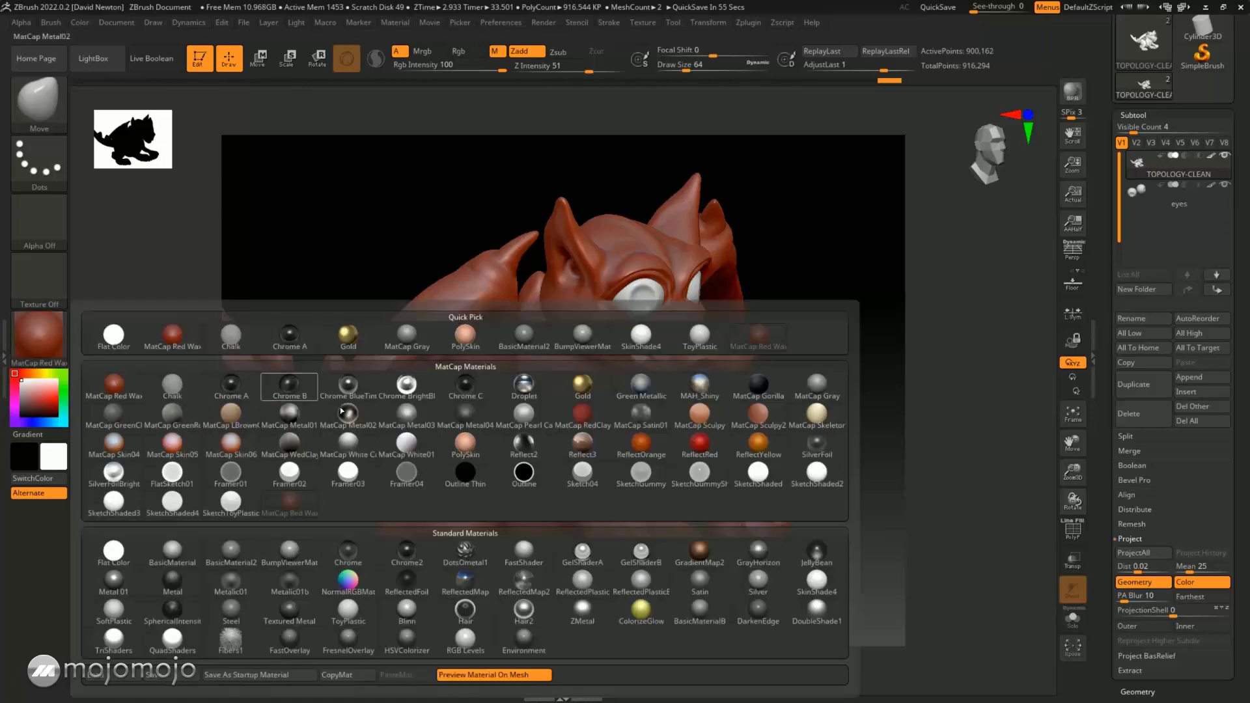
pyautogui.click(565, 384)
pyautogui.click(35, 341)
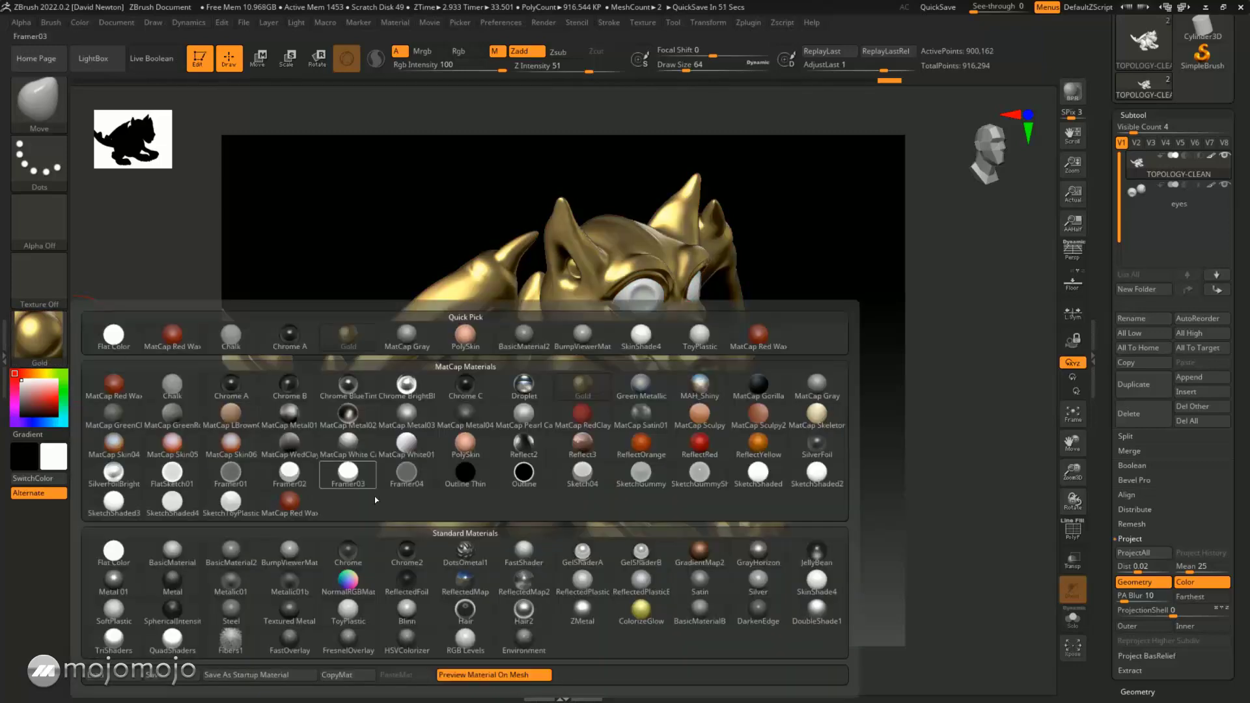
pyautogui.click(290, 502)
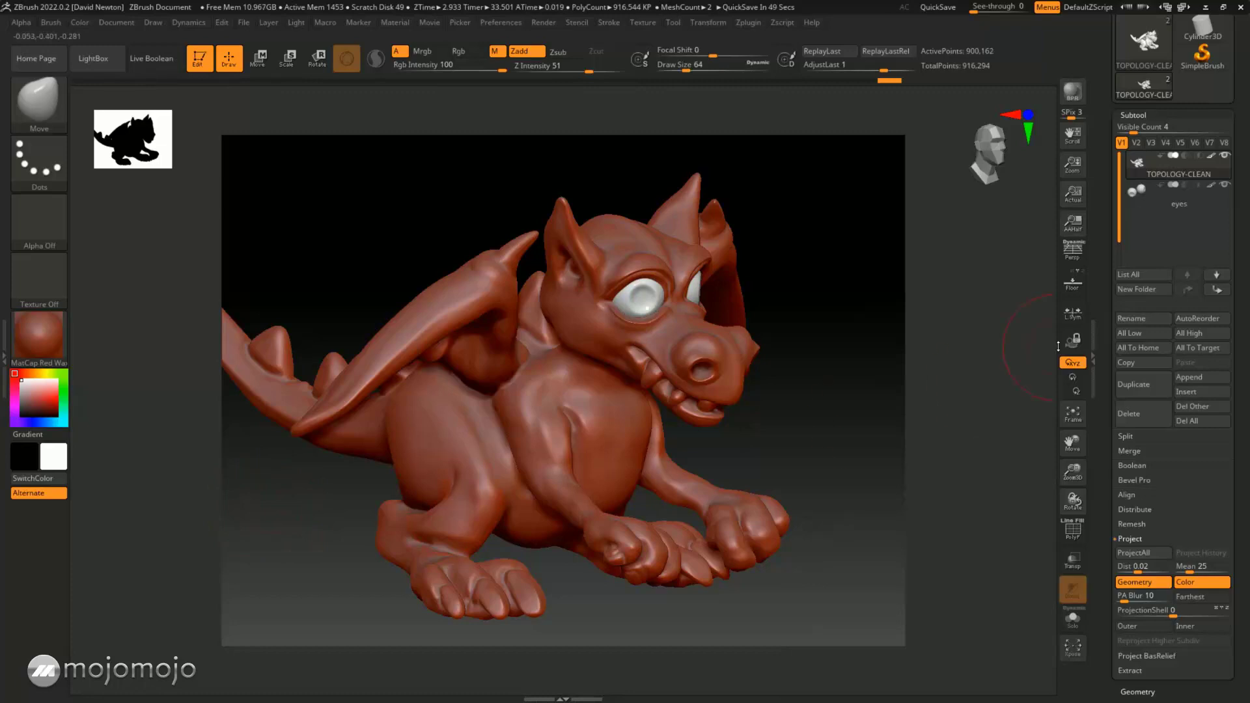
pyautogui.click(1142, 196)
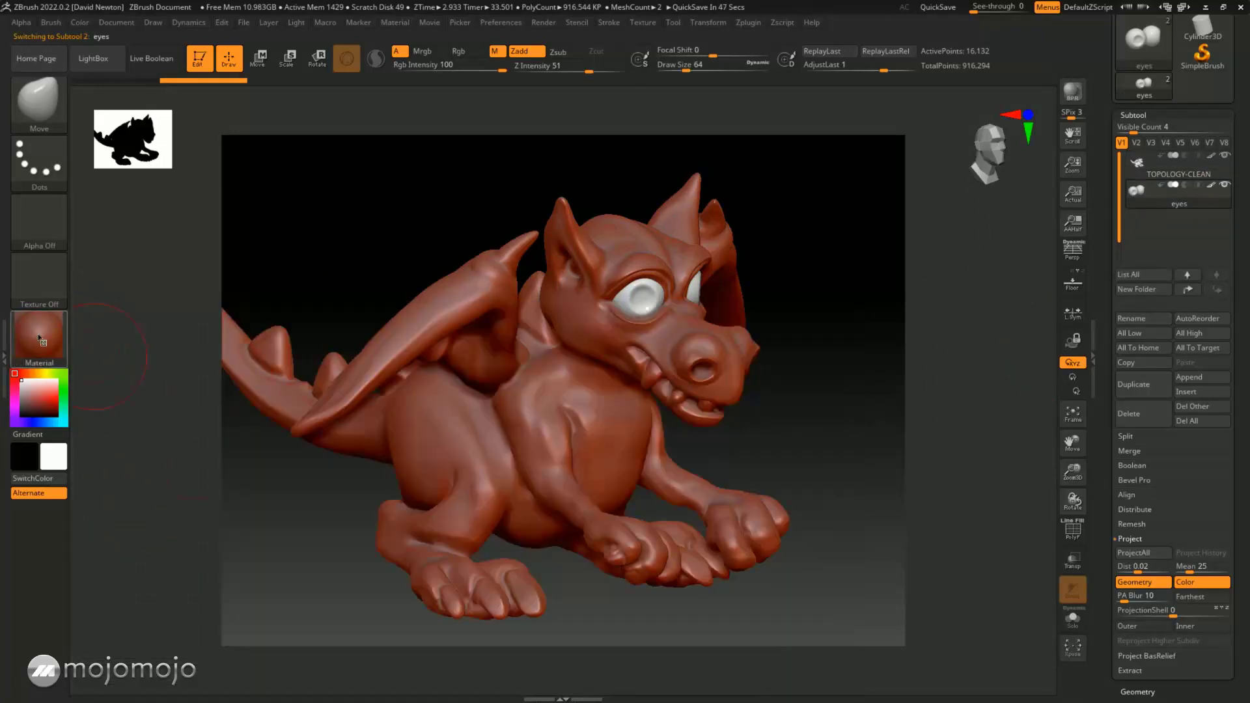
# Preview MatCap Metal02, then fill the eyes flat white with Flat Color
pyautogui.click(39, 339)
pyautogui.click(348, 420)
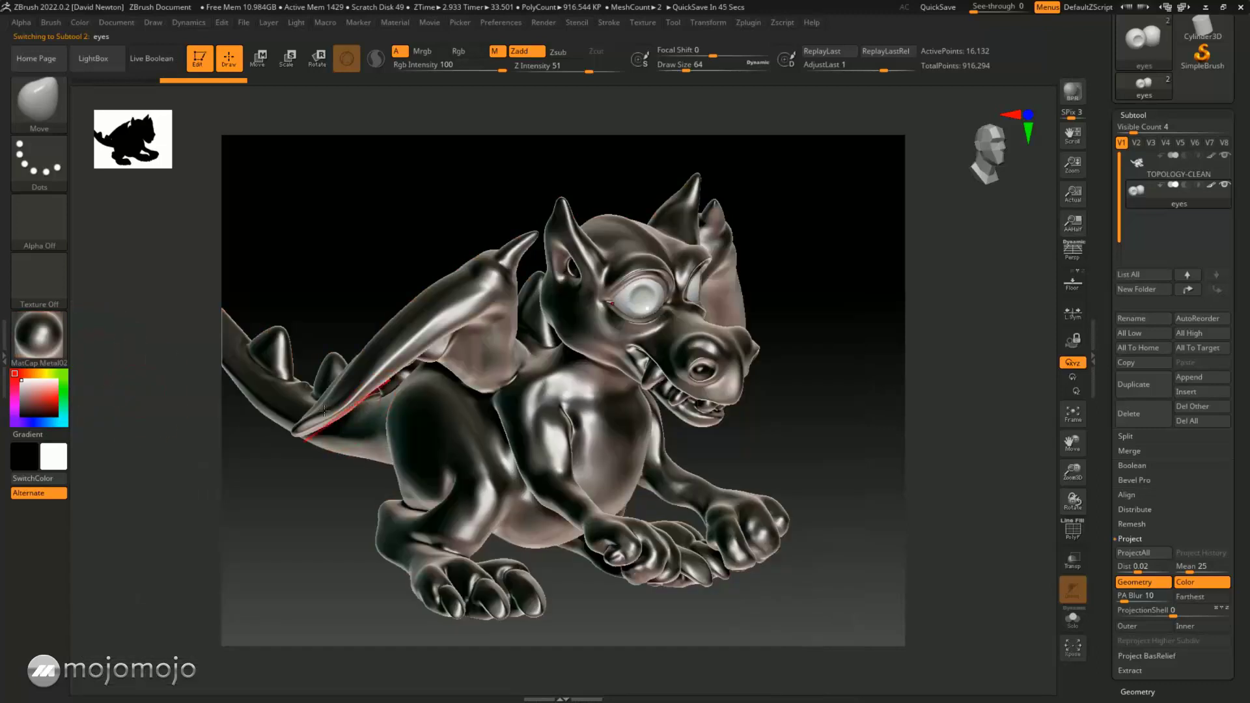
pyautogui.click(47, 351)
pyautogui.click(113, 553)
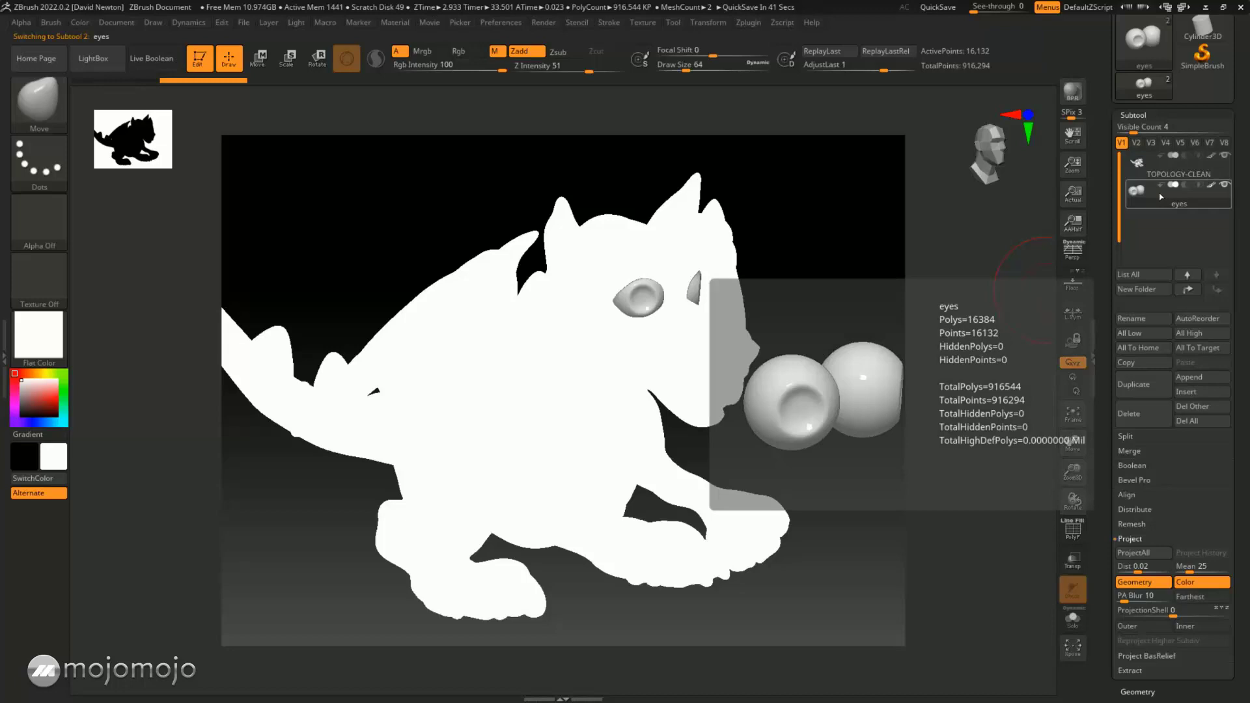
pyautogui.click(79, 23)
pyautogui.click(108, 282)
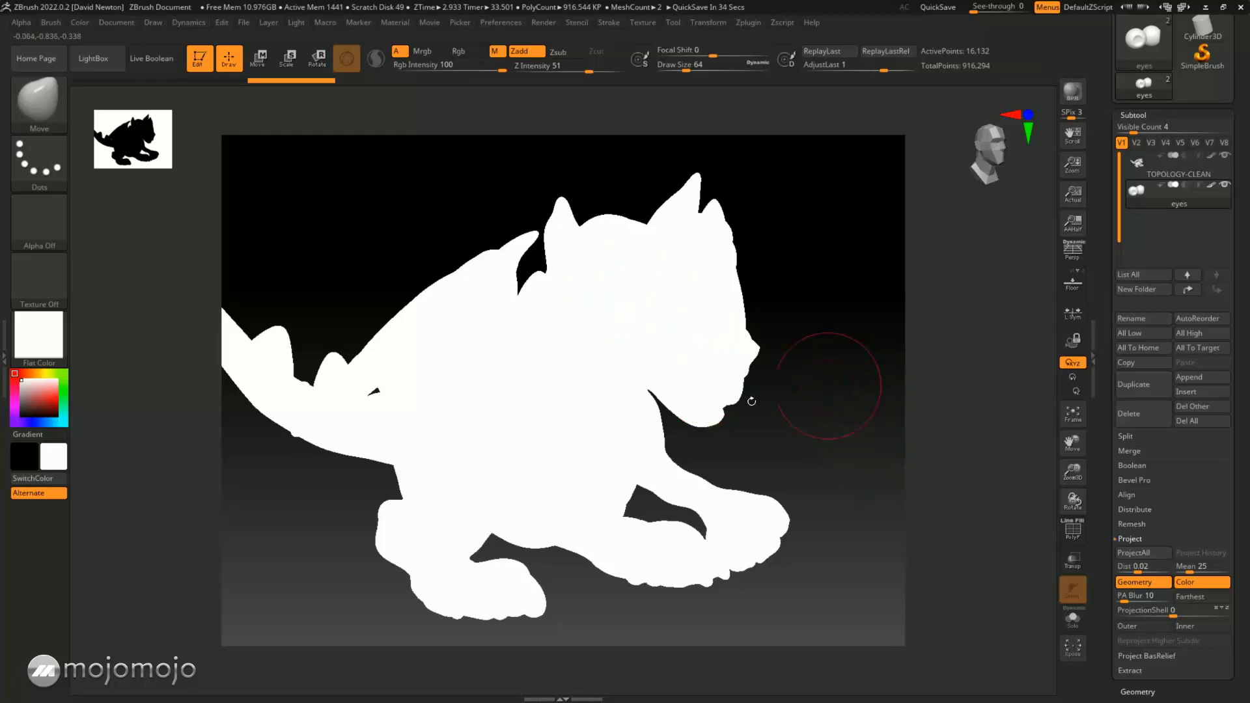
# Preview the dragon in MatCap Red Wax and view it from another angle
pyautogui.click(38, 336)
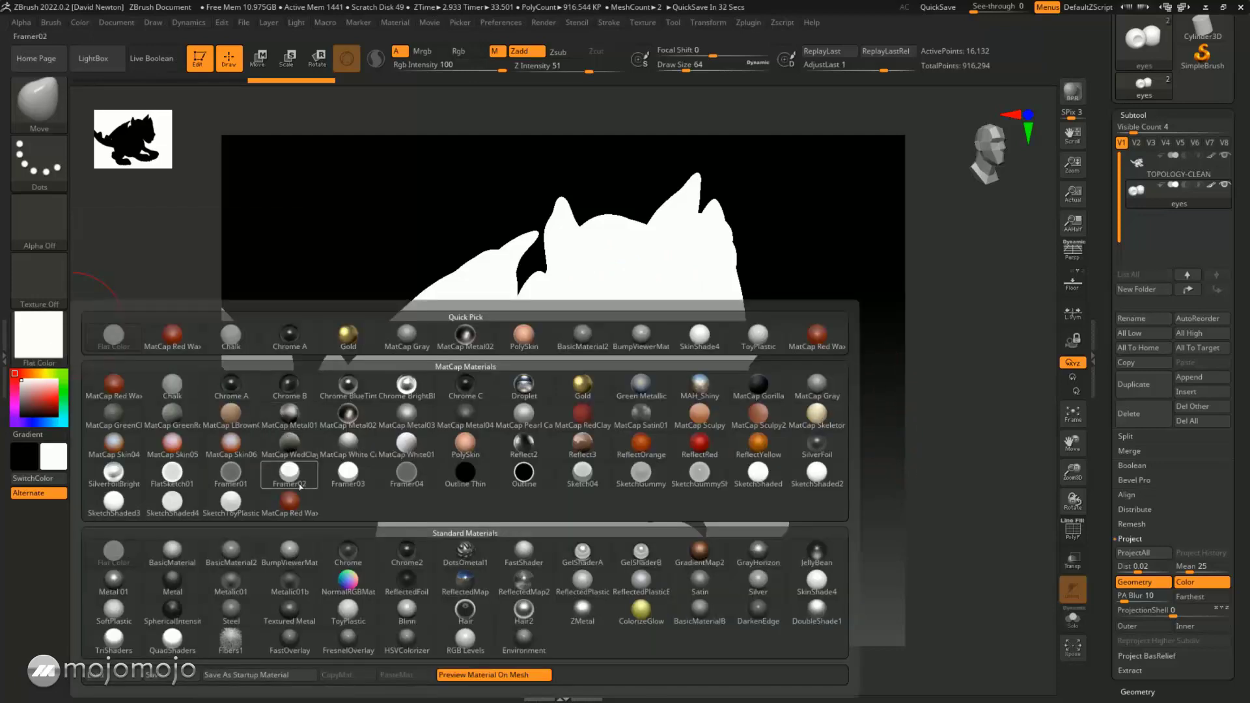
pyautogui.click(290, 501)
pyautogui.moveTo(781, 460); pyautogui.dragTo(857, 398)
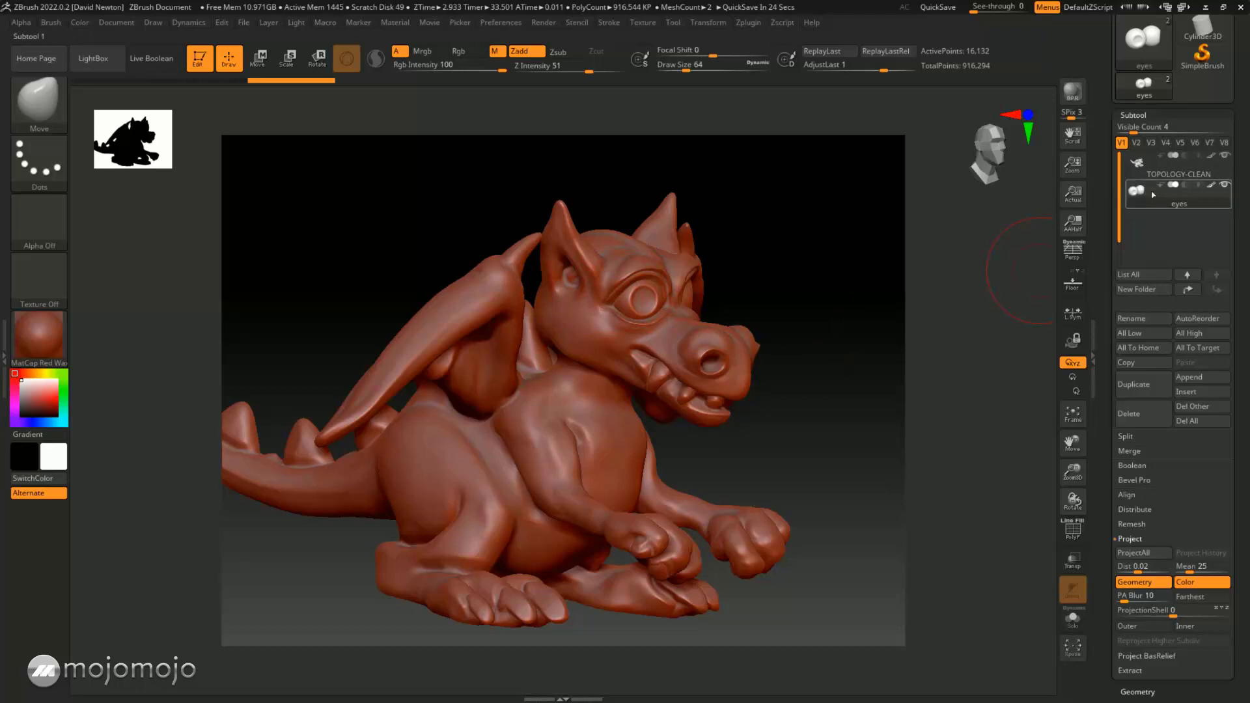
# Fill the eyes with ToyPlastic, then return the preview to MatCap Red Wax and zoom in
pyautogui.click(38, 340)
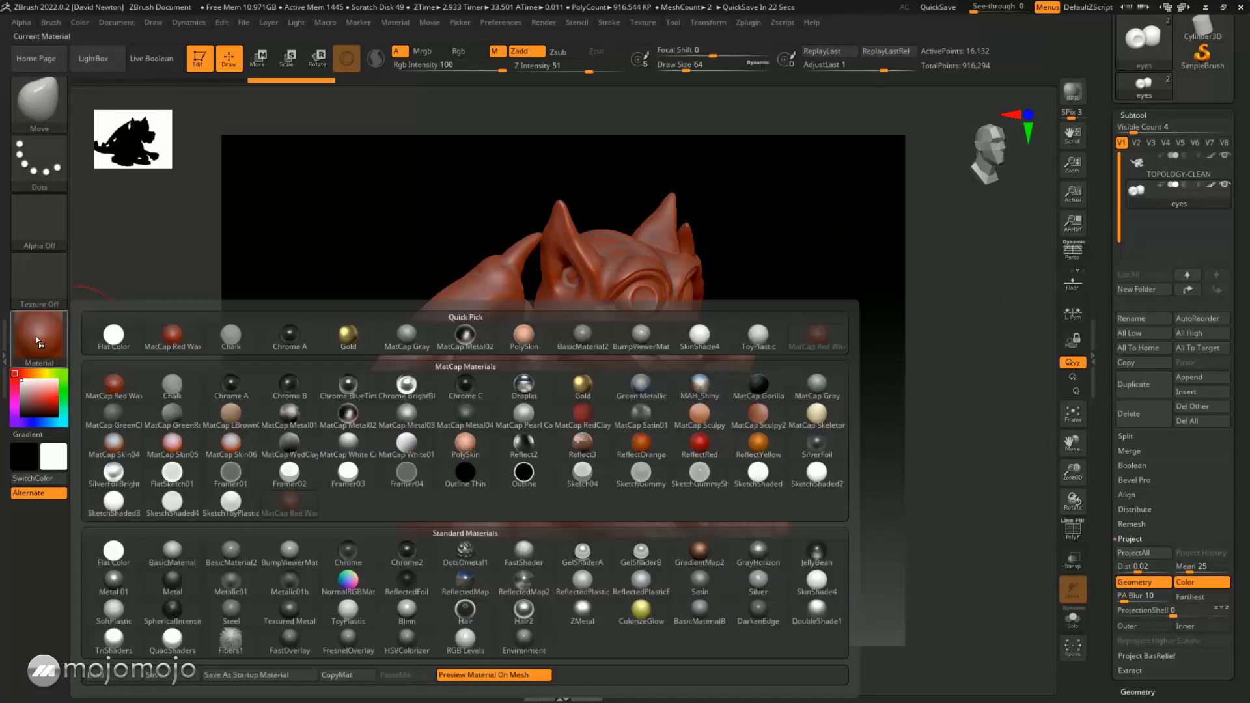
pyautogui.click(355, 610)
pyautogui.click(79, 22)
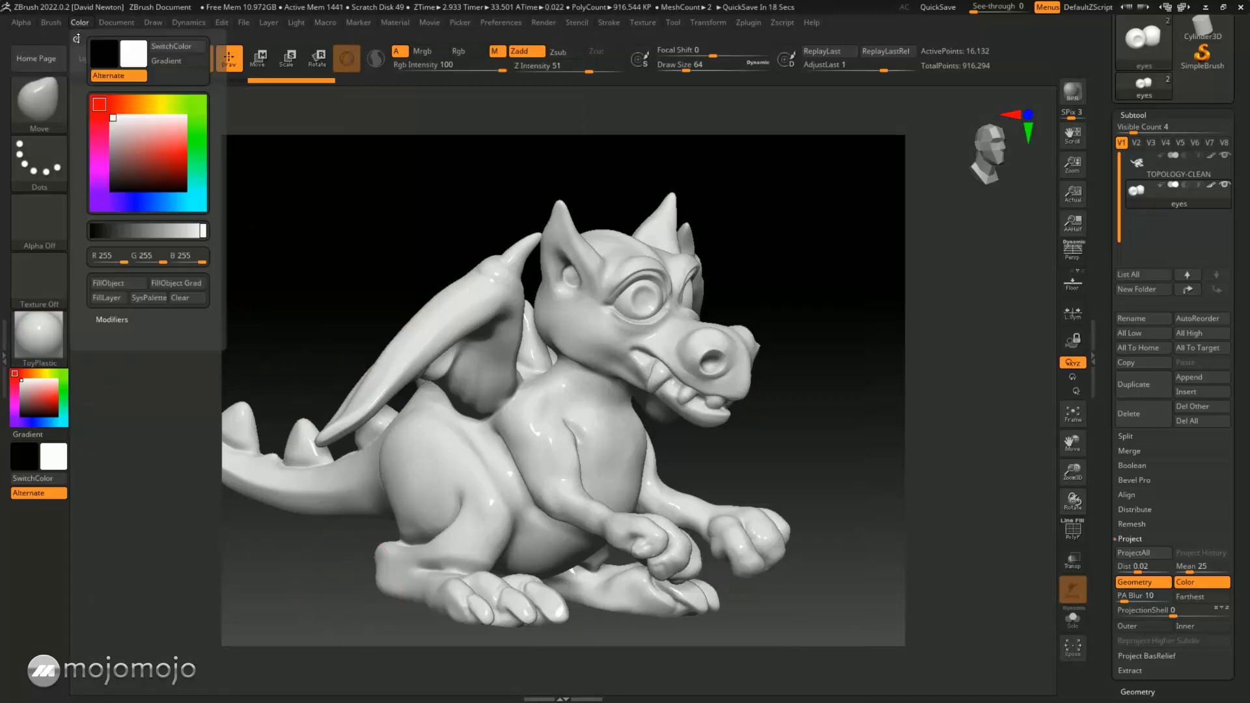
pyautogui.click(119, 283)
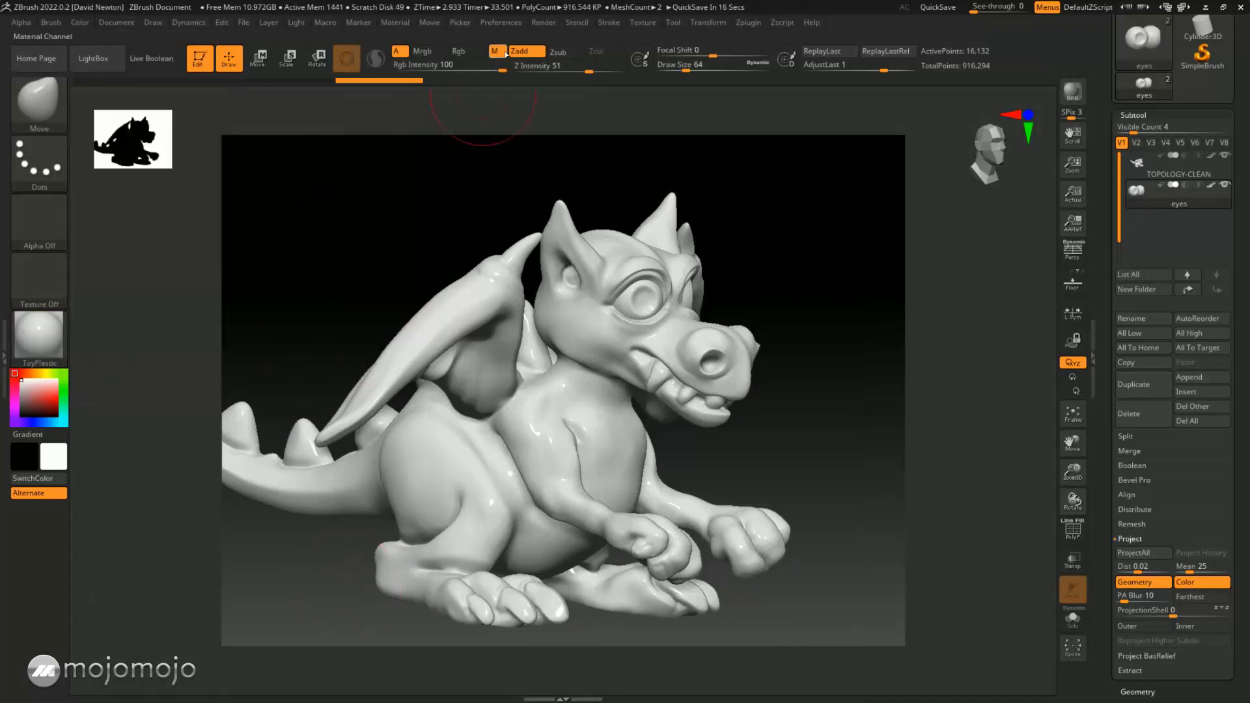
pyautogui.click(49, 337)
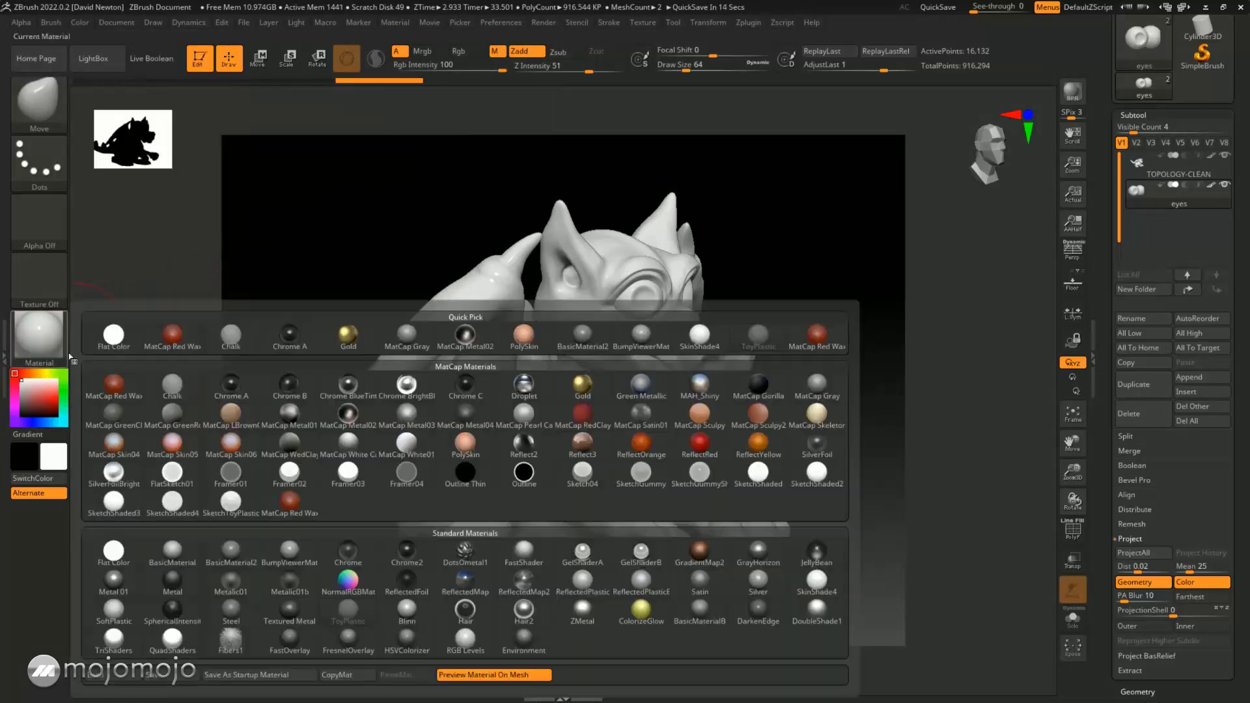
pyautogui.click(289, 501)
pyautogui.moveTo(907, 432); pyautogui.dragTo(871, 438)
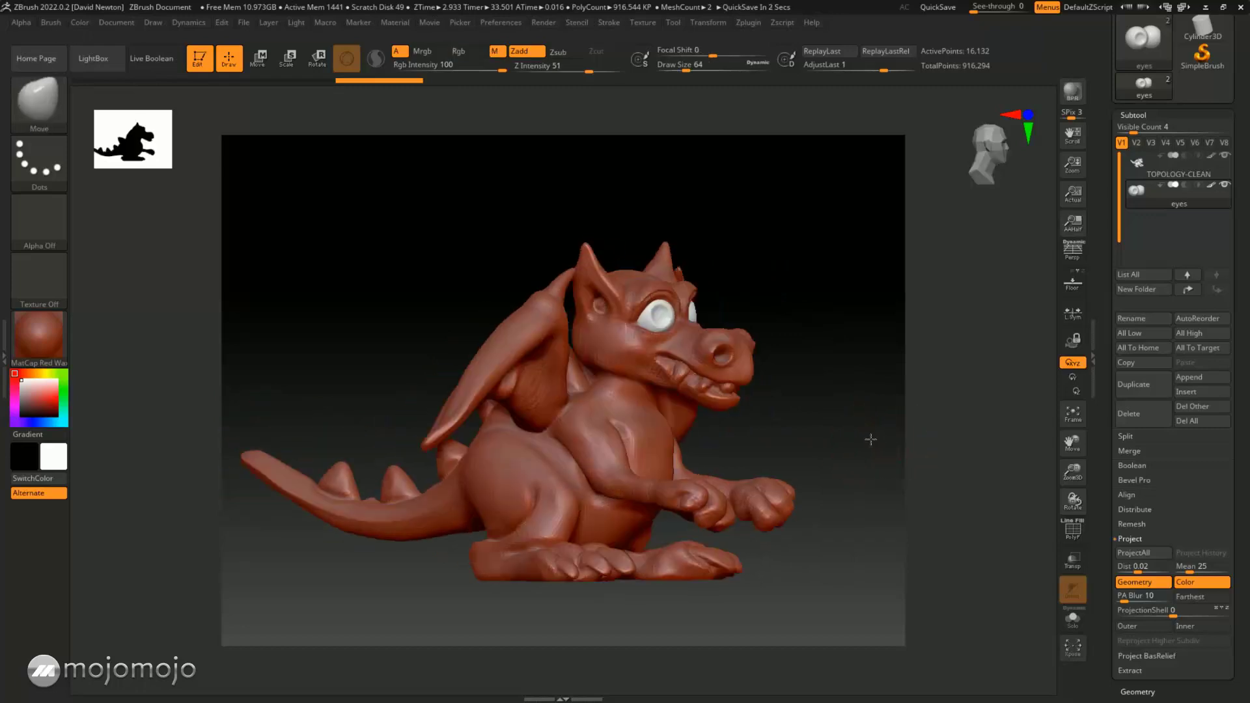
# Fill the eyes with Gold, then return the preview to MatCap Red Wax
pyautogui.click(39, 335)
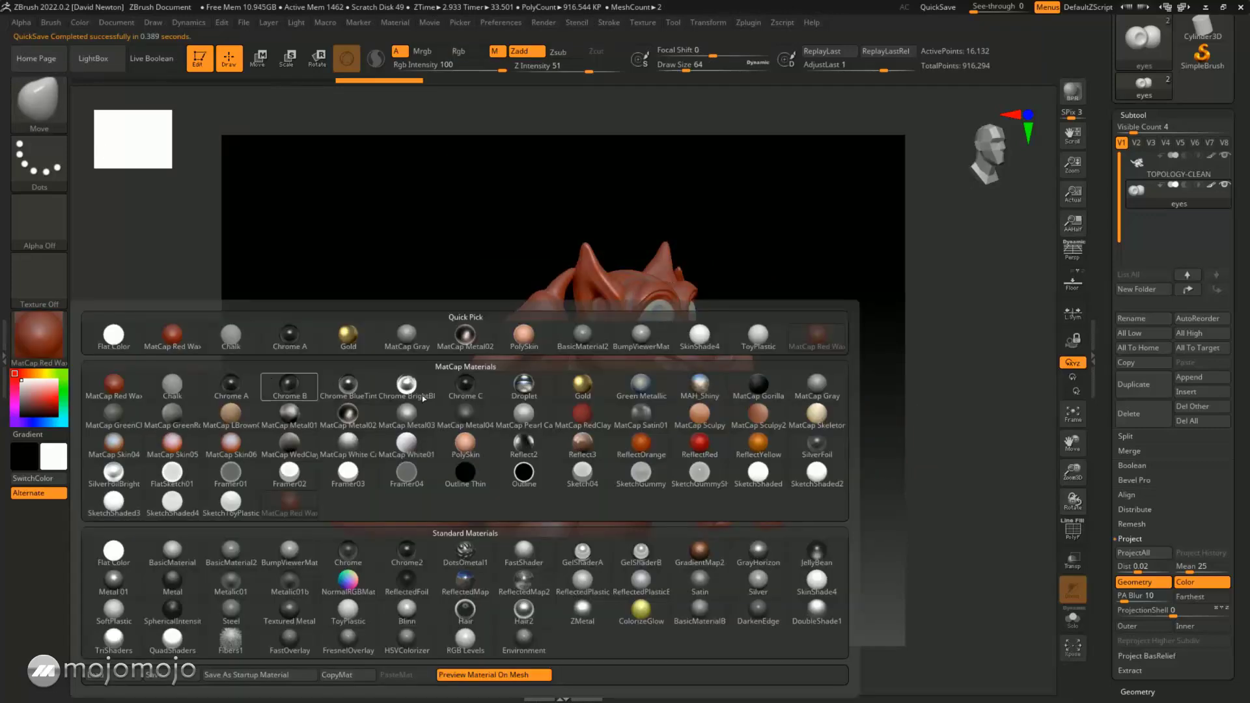
pyautogui.click(577, 389)
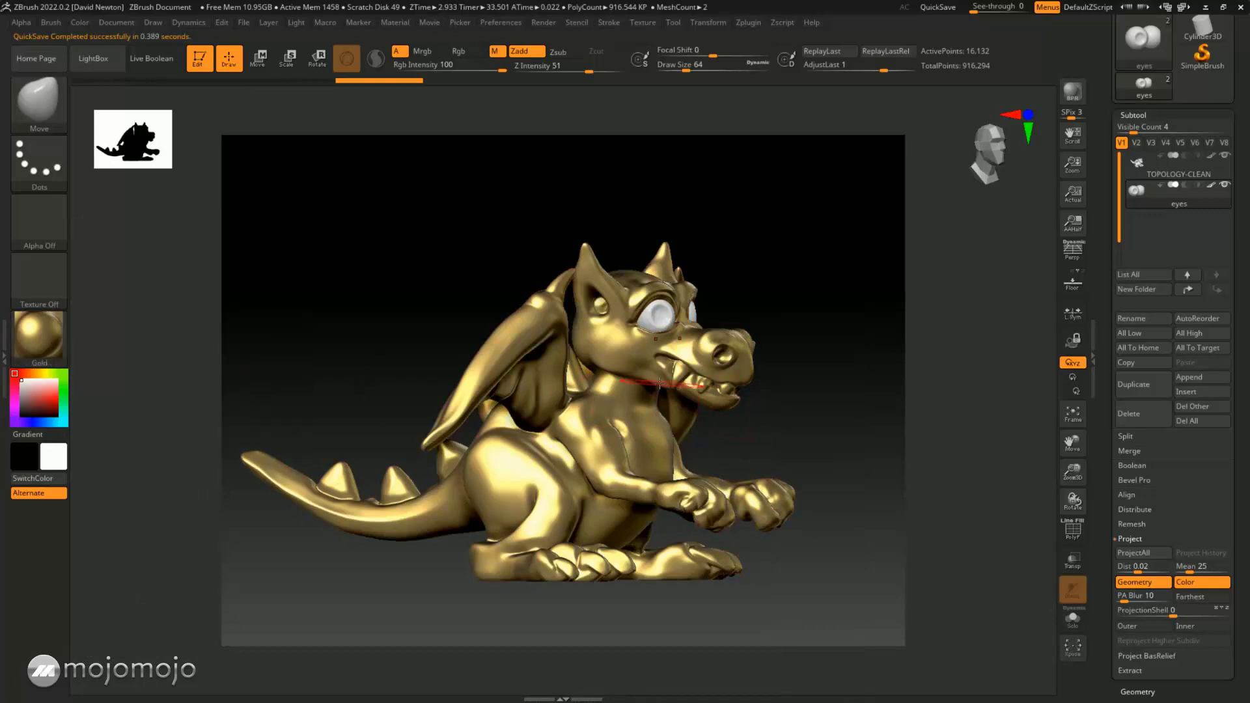
pyautogui.click(80, 23)
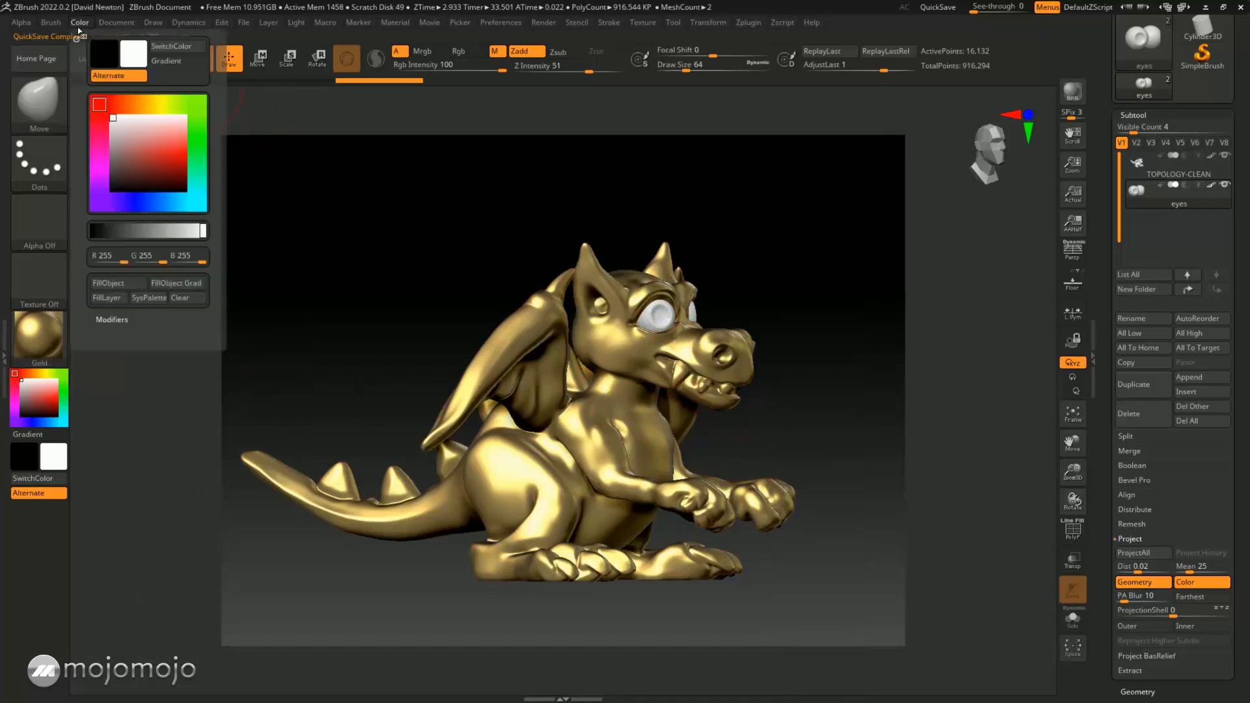
pyautogui.click(113, 283)
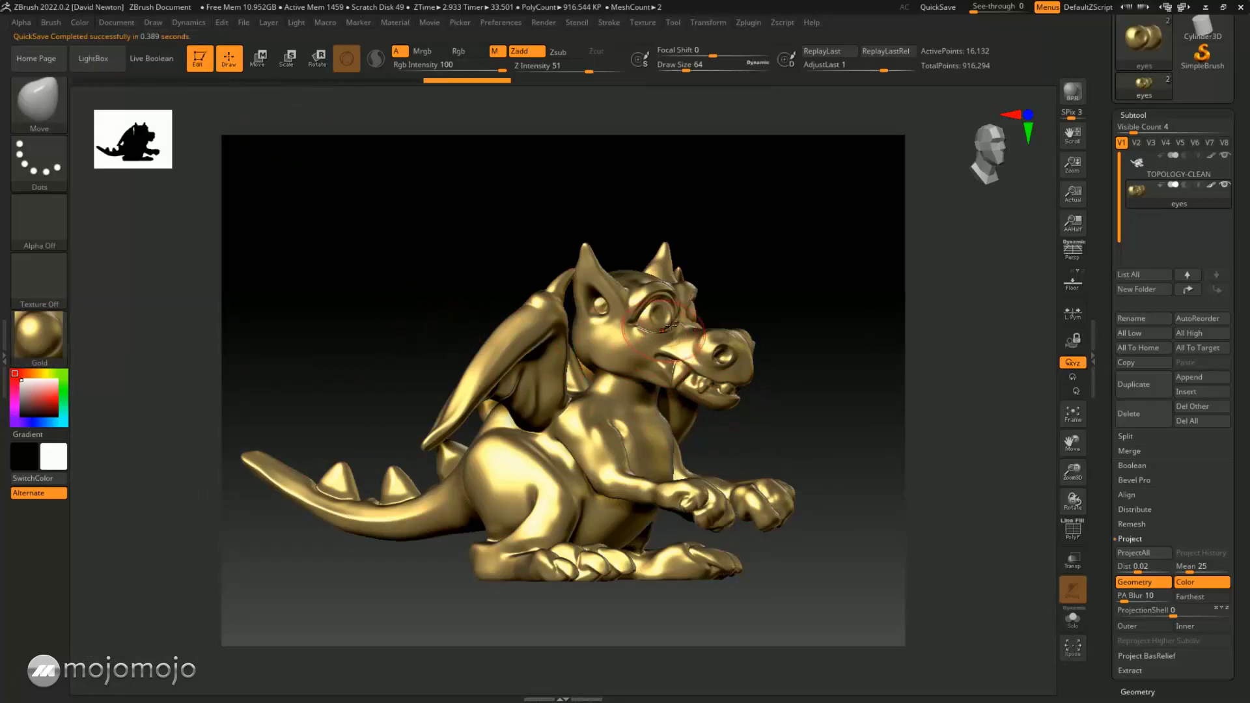
pyautogui.click(52, 341)
pyautogui.click(301, 508)
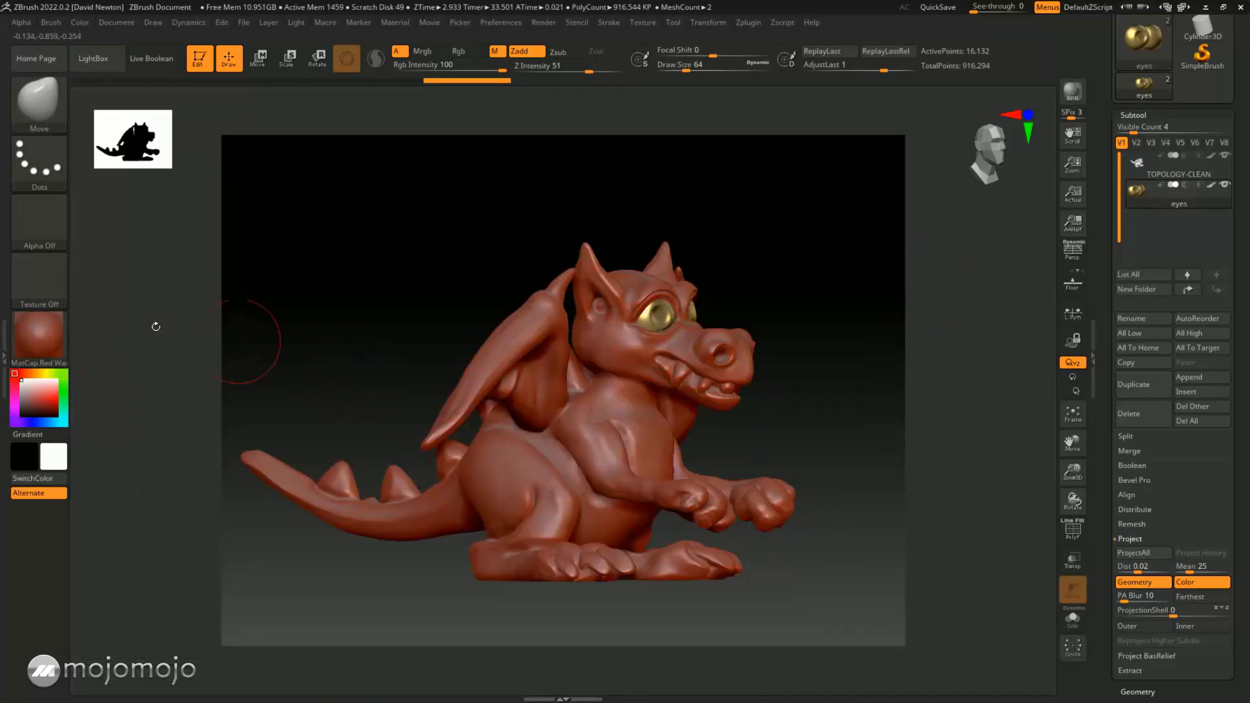
# Fill the eyes with Green Metallic, then return the preview to MatCap Red Wax
pyautogui.click(39, 337)
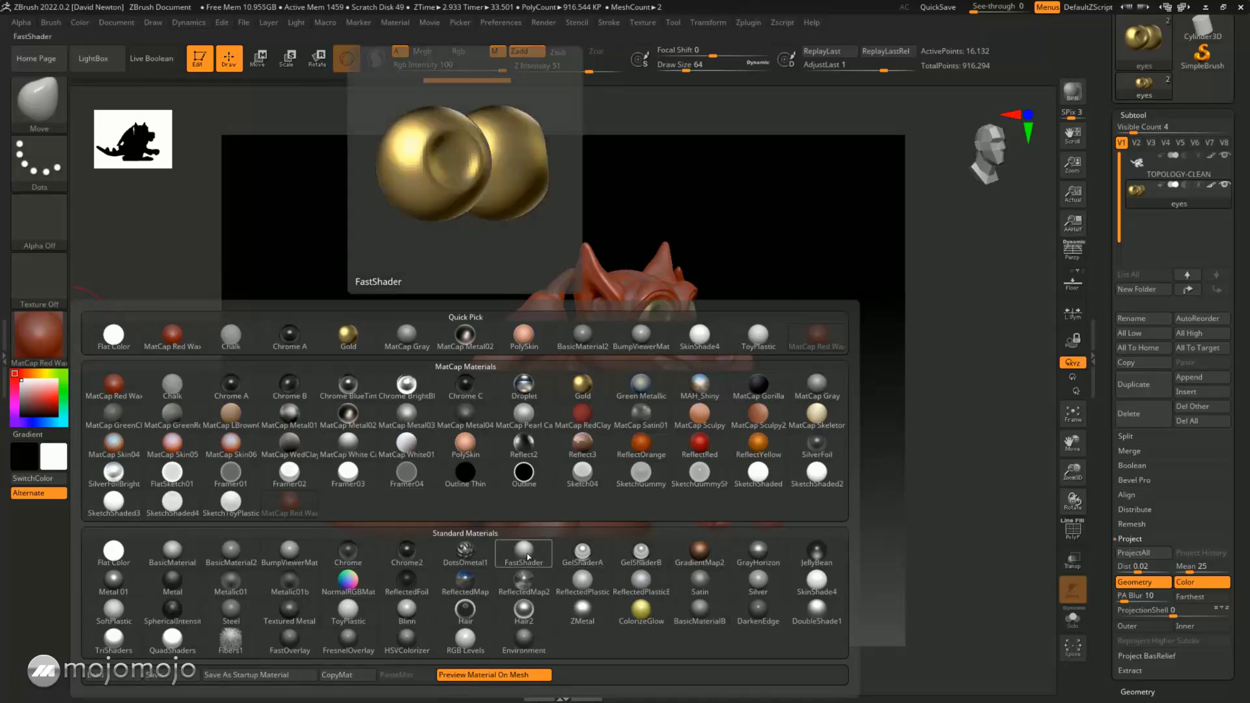
pyautogui.click(640, 389)
pyautogui.click(80, 22)
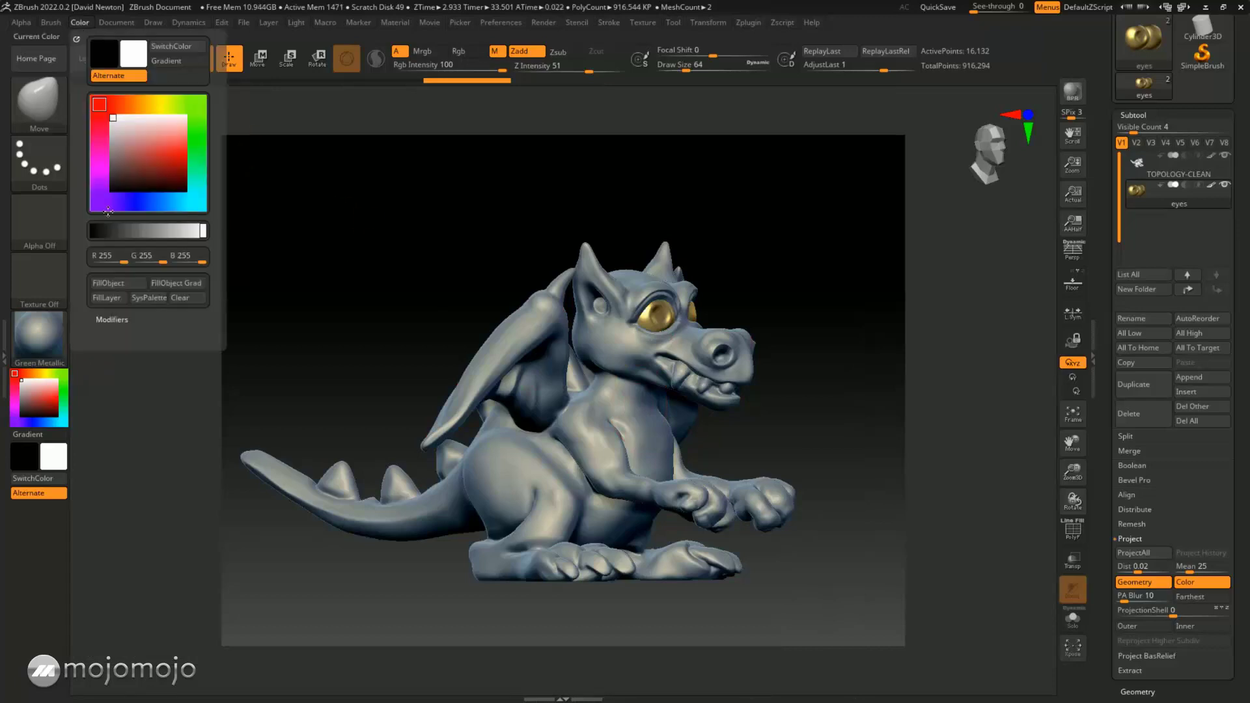
pyautogui.click(119, 283)
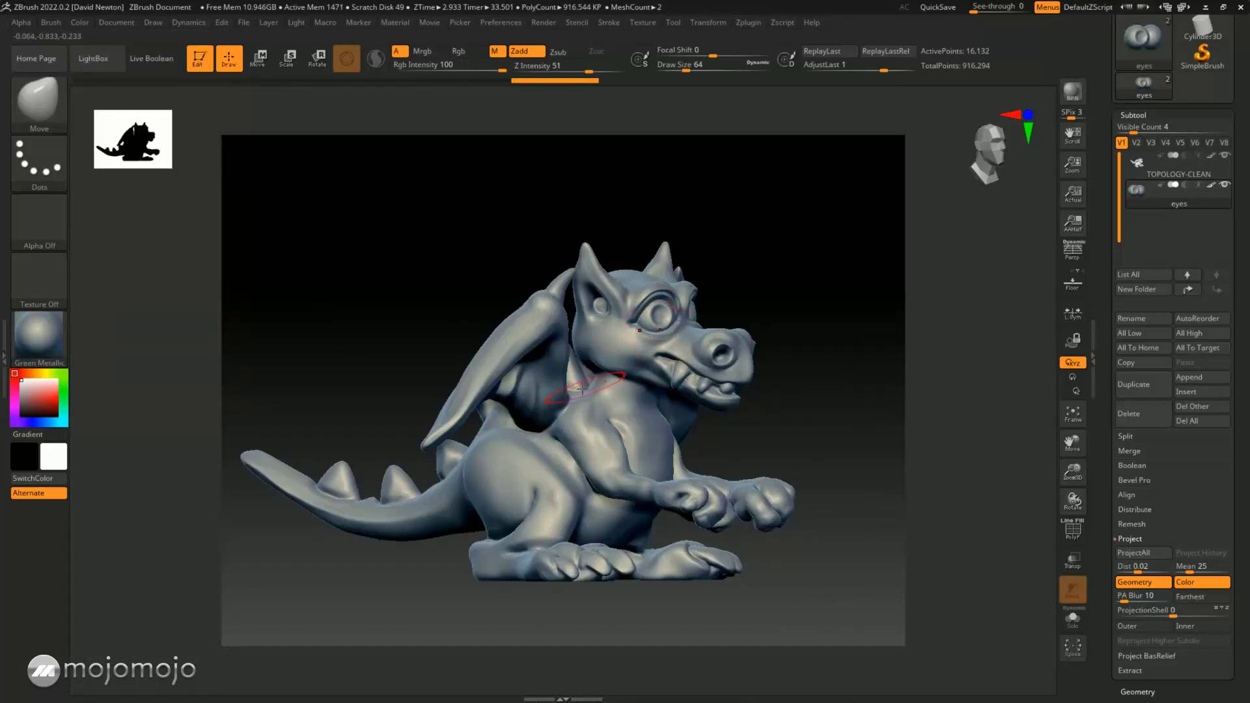
pyautogui.click(39, 337)
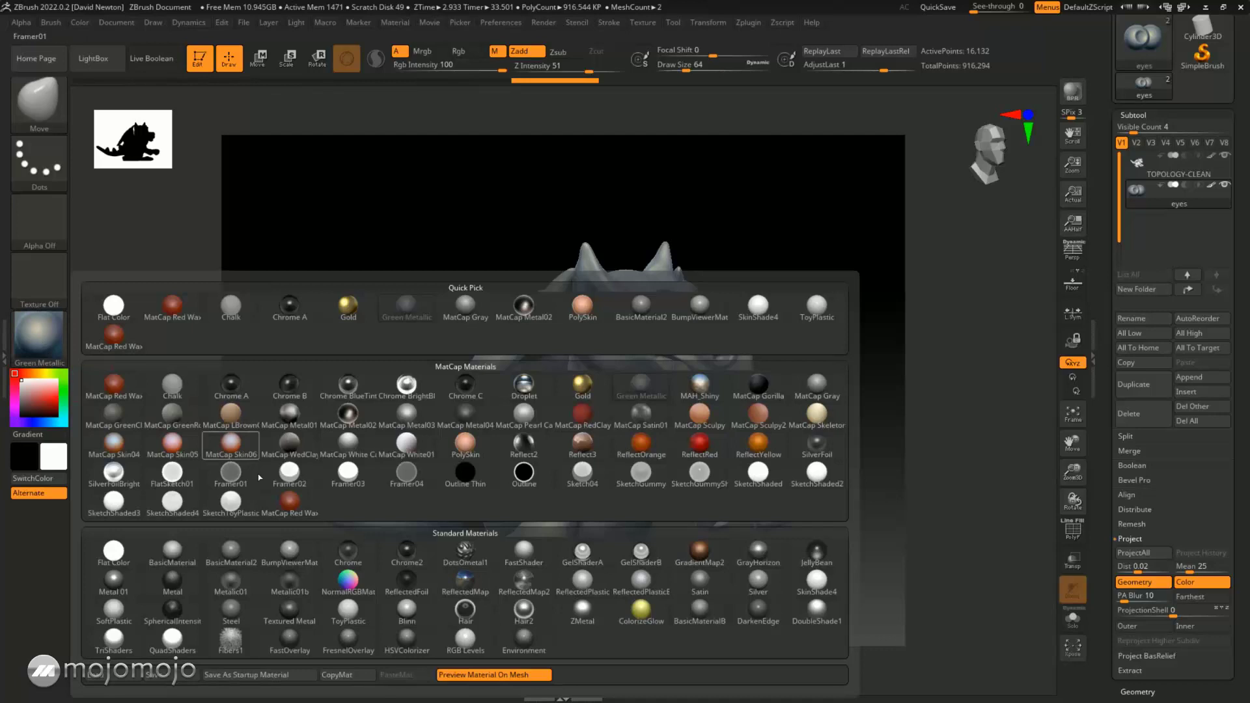
pyautogui.click(284, 499)
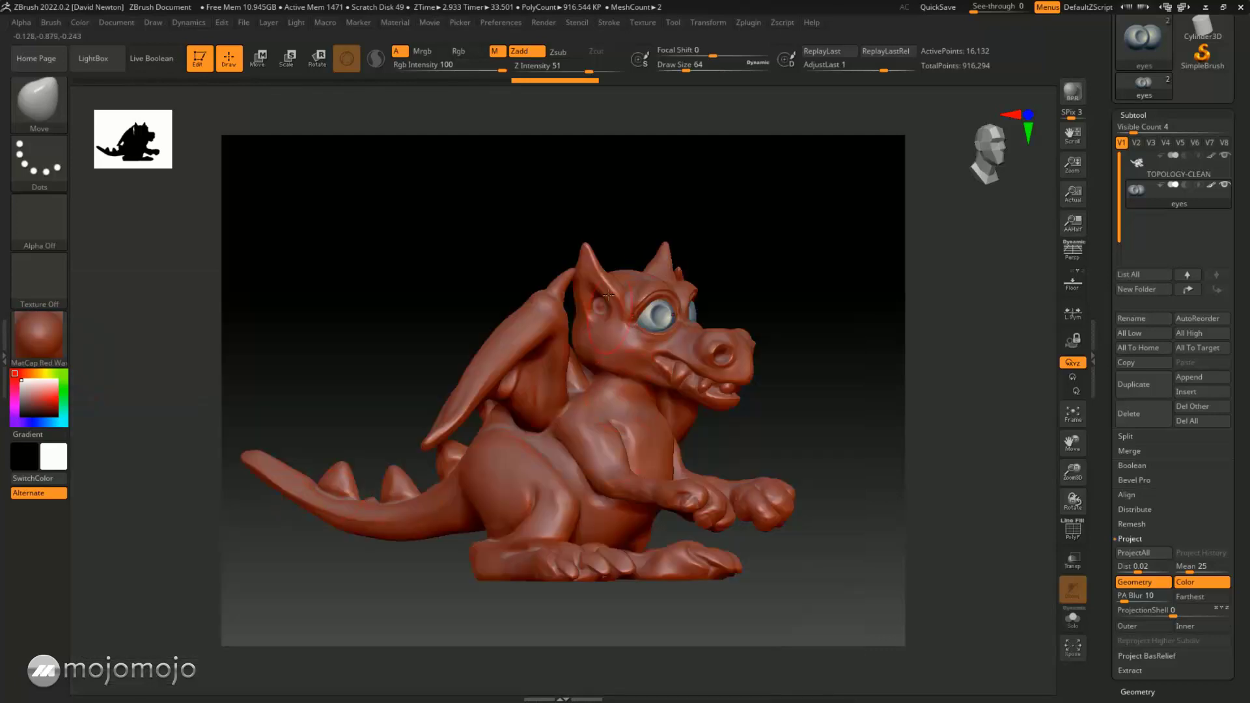
pyautogui.click(37, 335)
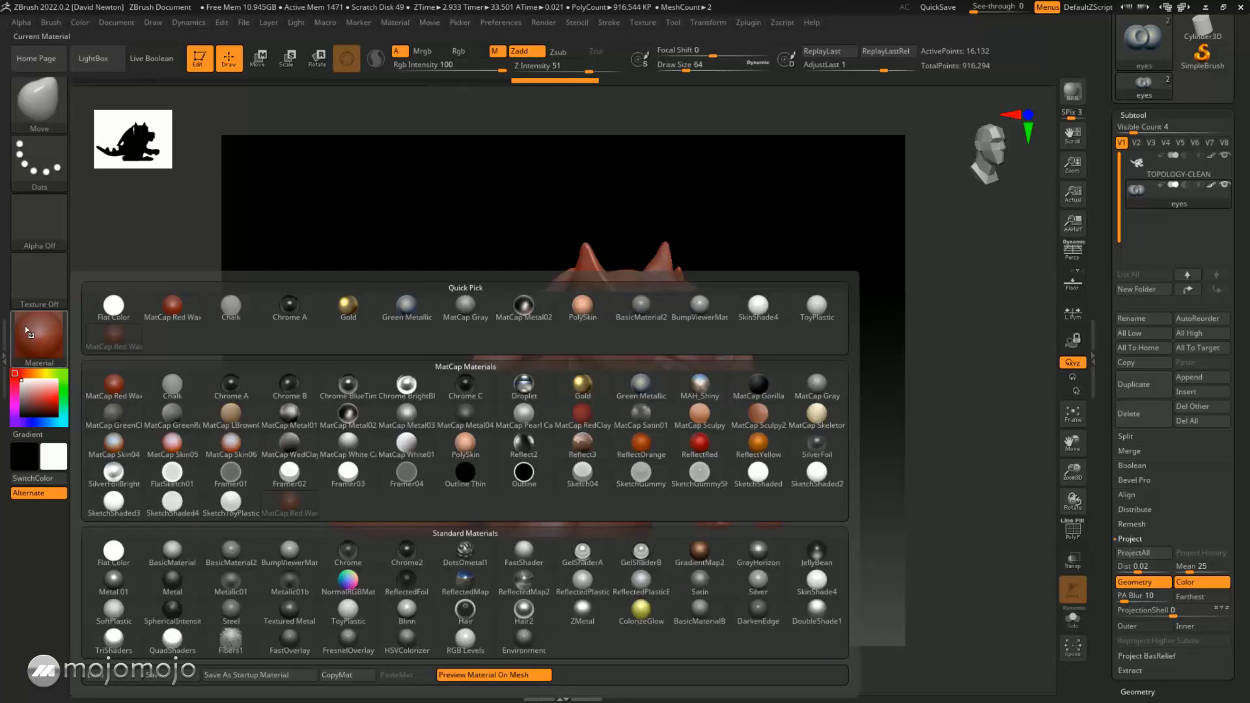
# Try flat white Flat Color eyes, then restore MatCap Red Wax and check them
pyautogui.click(114, 557)
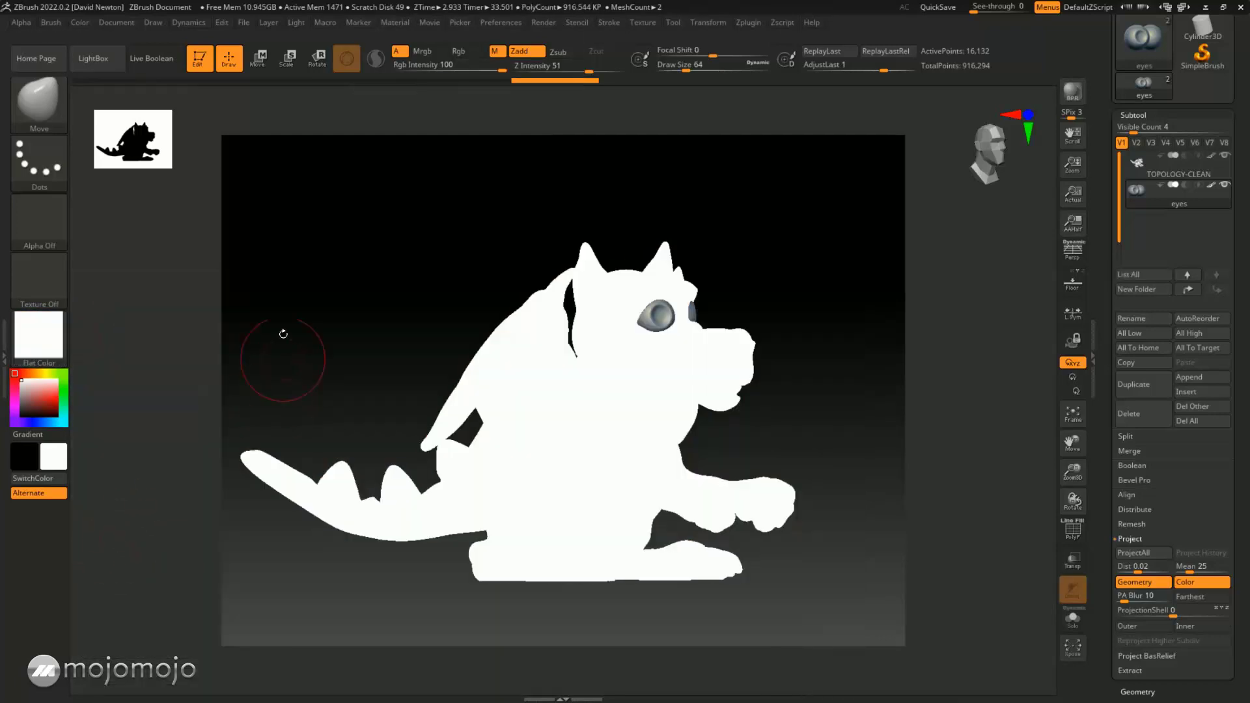
pyautogui.click(74, 26)
pyautogui.click(109, 285)
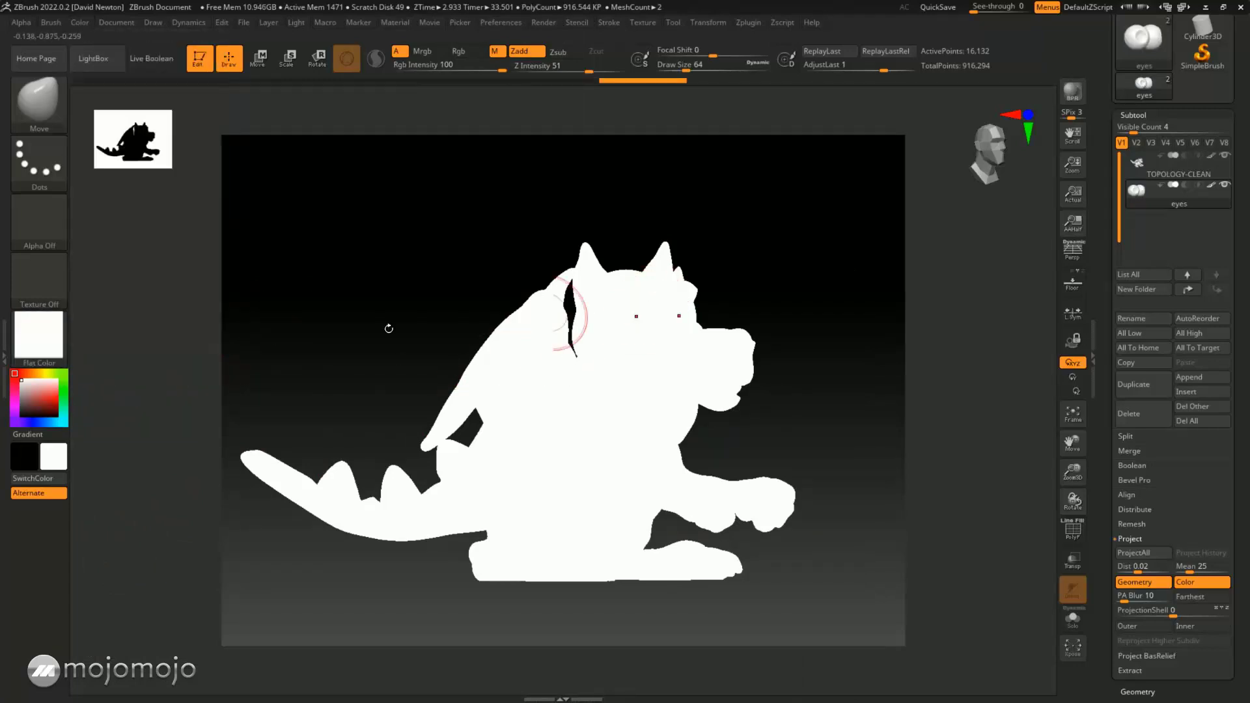
pyautogui.click(37, 335)
pyautogui.click(278, 505)
pyautogui.moveTo(746, 447); pyautogui.dragTo(804, 429)
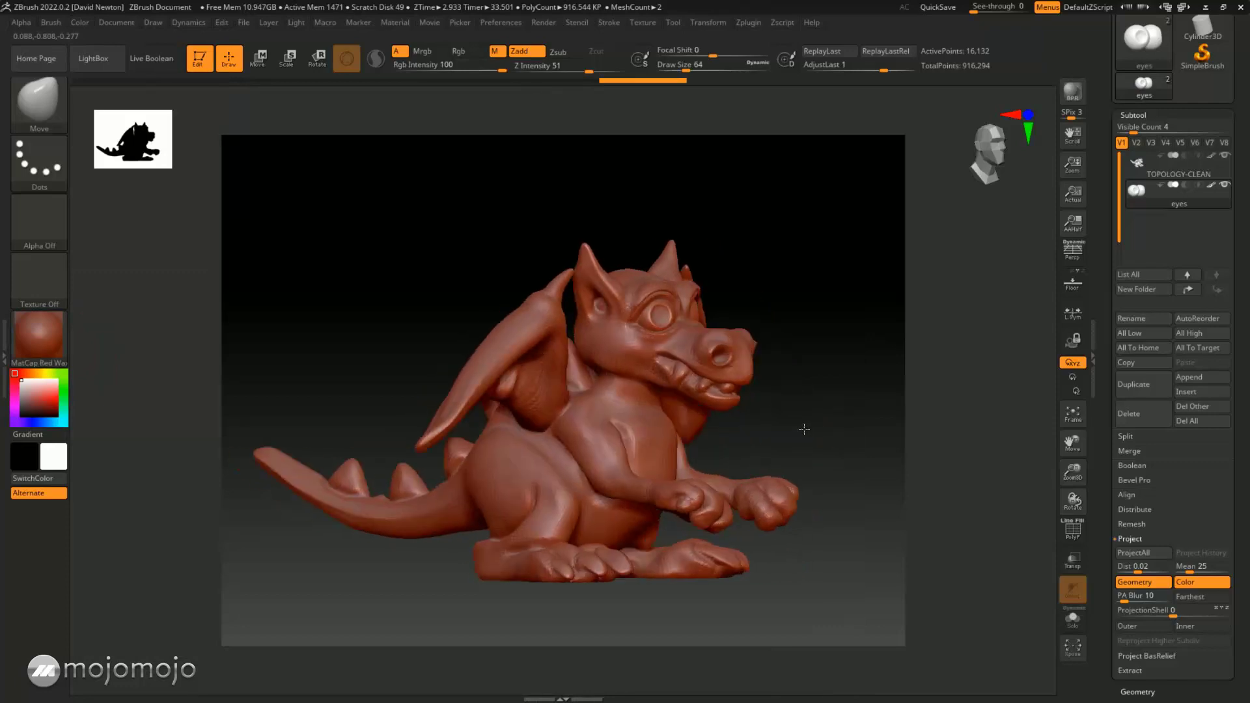
# Refill the eyes with white ToyPlastic and return the dragon to MatCap Red Wax
pyautogui.click(37, 337)
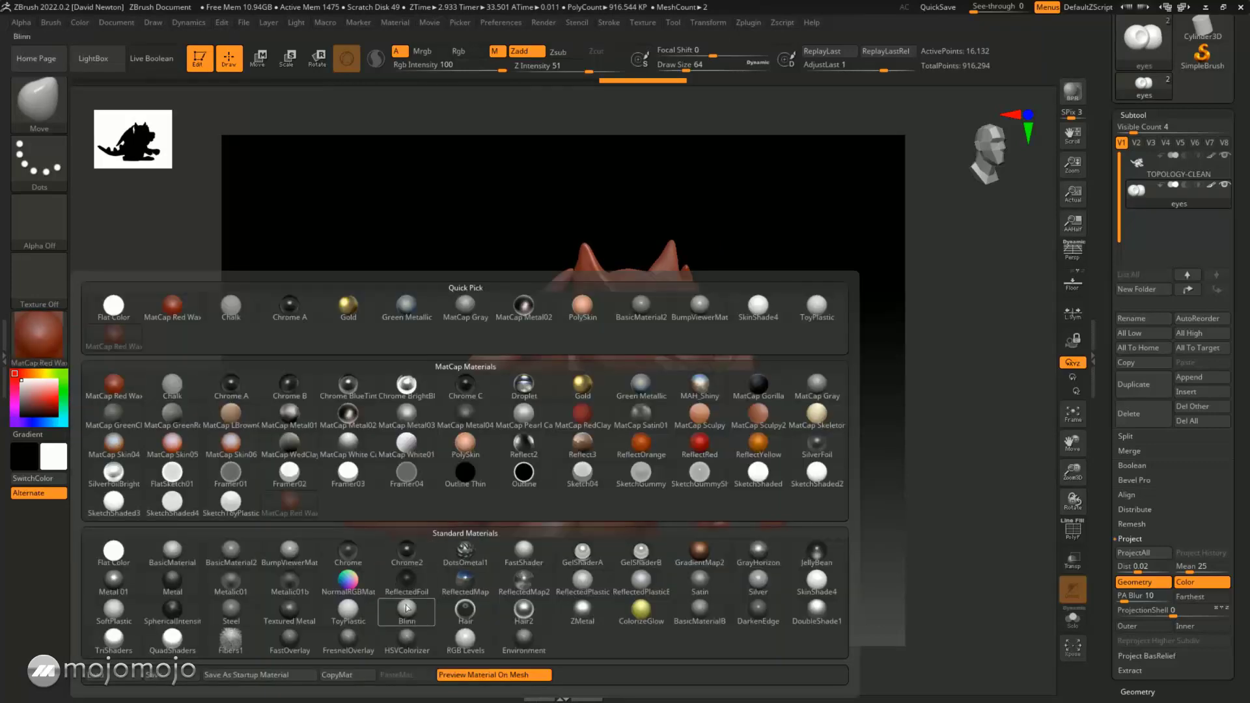
pyautogui.click(348, 608)
pyautogui.click(84, 25)
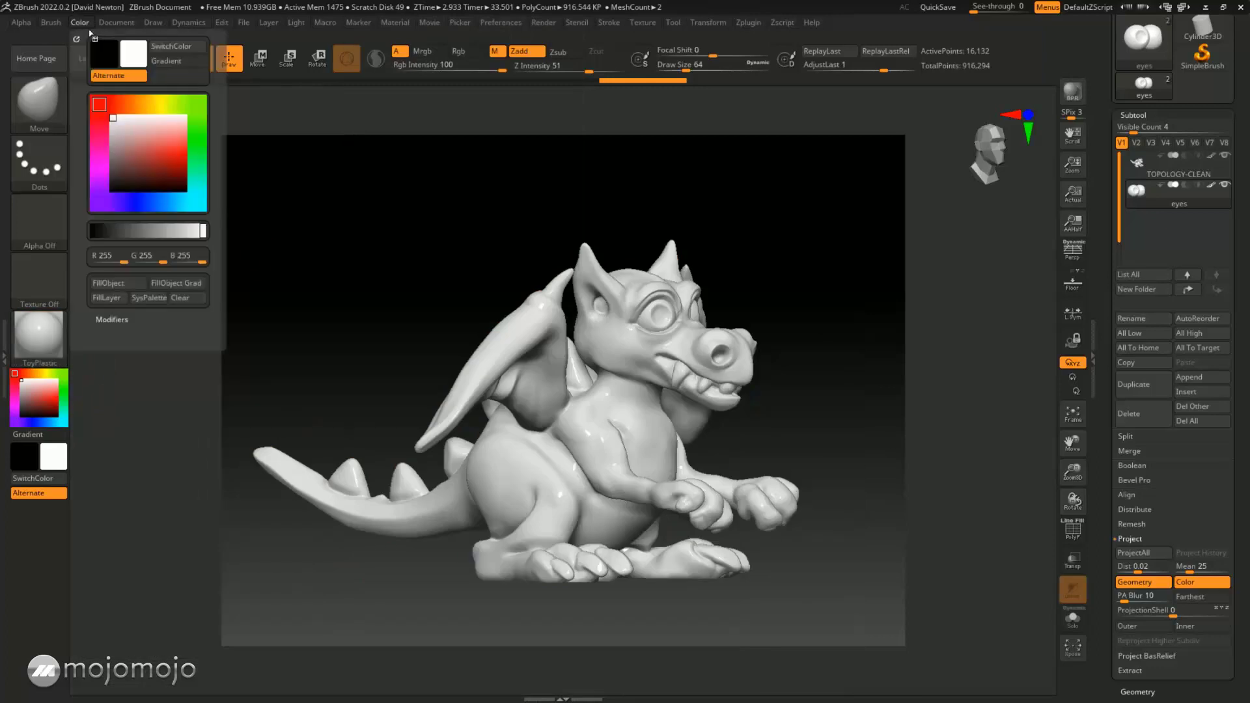
pyautogui.click(63, 334)
pyautogui.click(290, 502)
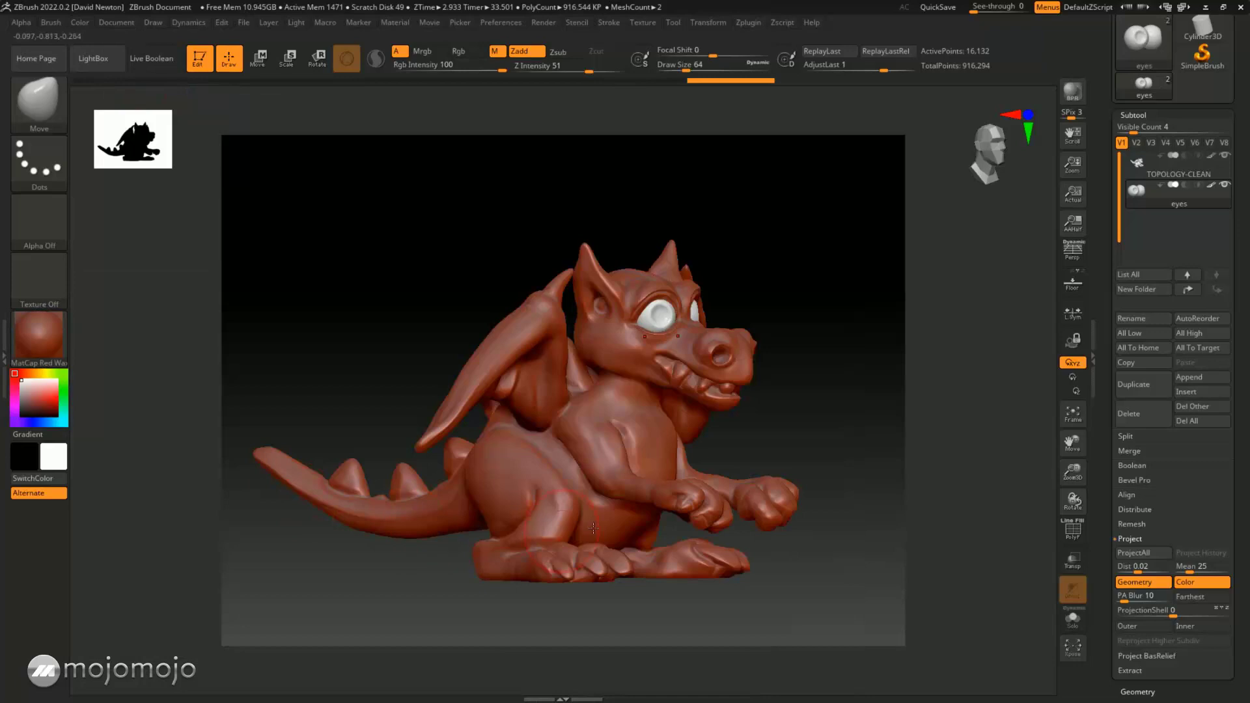
pyautogui.moveTo(845, 449); pyautogui.dragTo(896, 408)
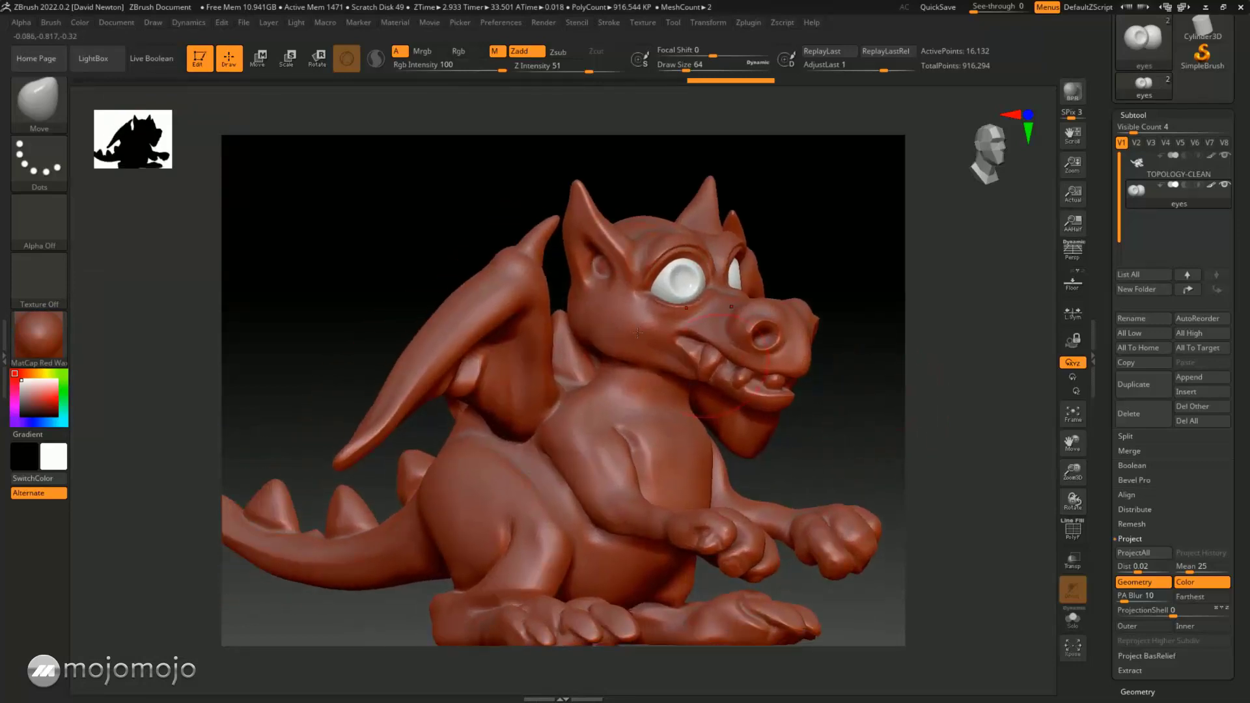